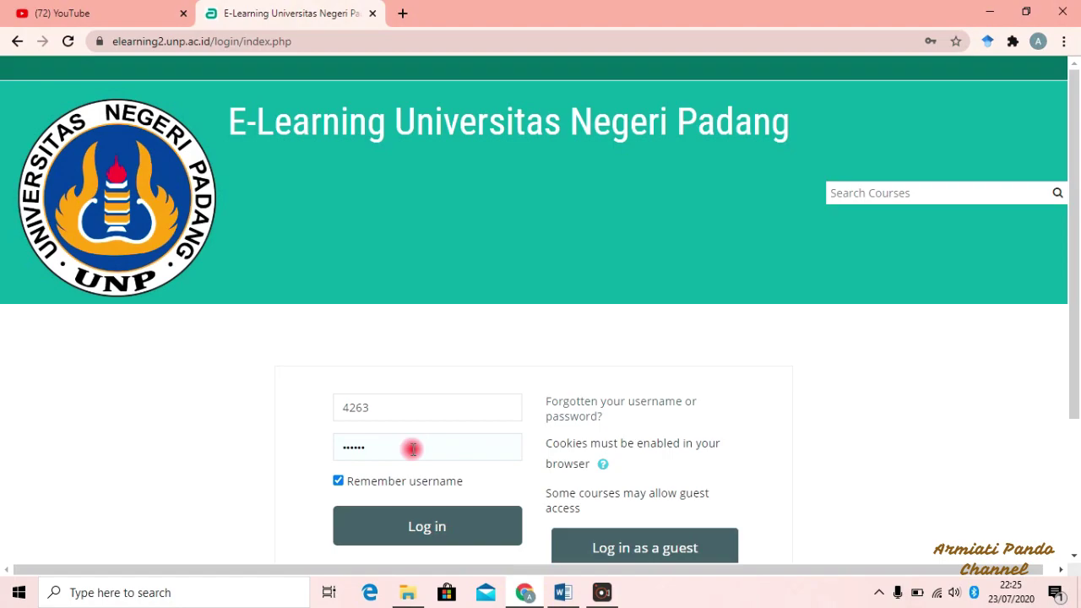
click(413, 528)
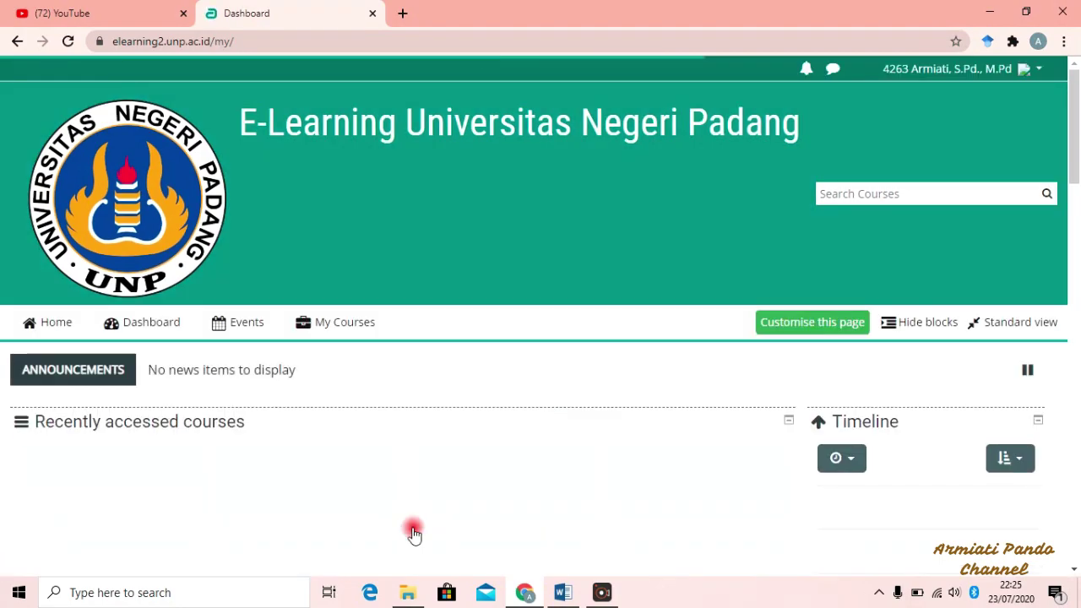
scroll(412, 531, down, 2)
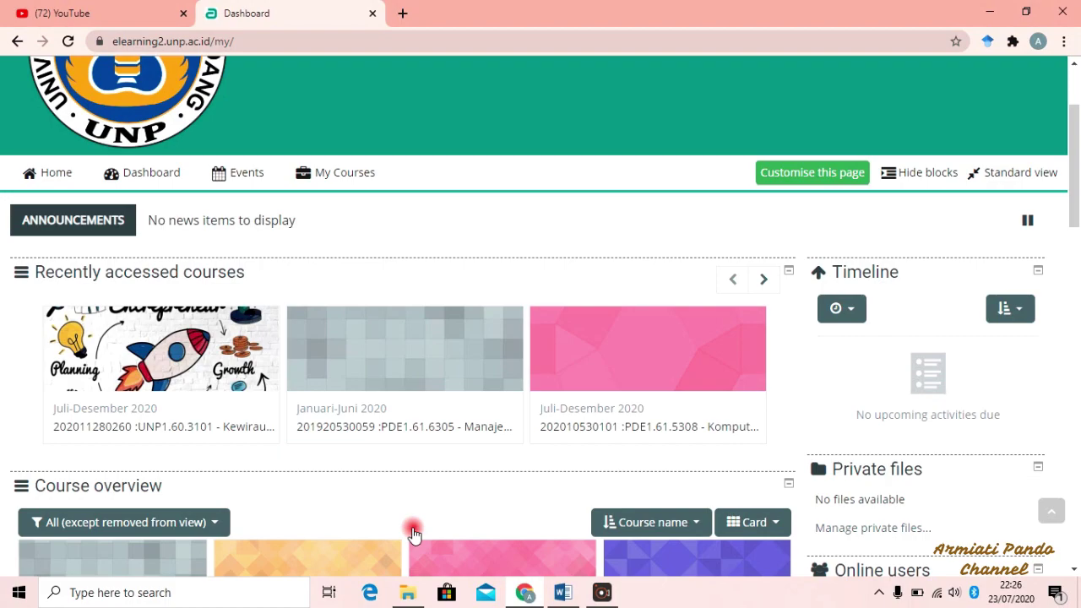
click(144, 346)
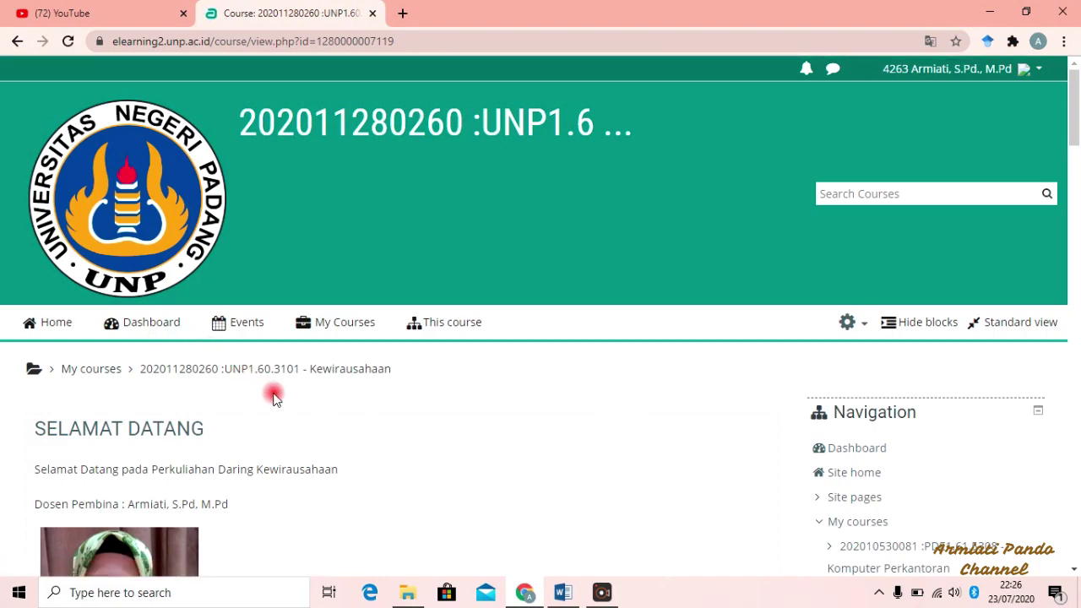
Turn on editing for the course and start adding a BigBlueButtonBN activity to the PERTEMUAN 2 section
click(846, 323)
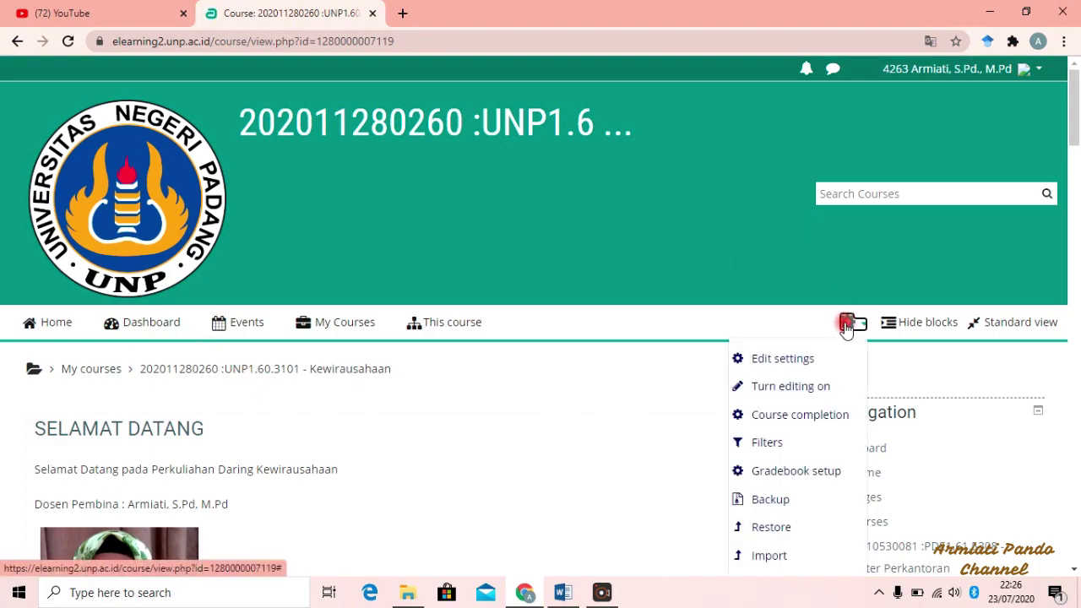
click(791, 387)
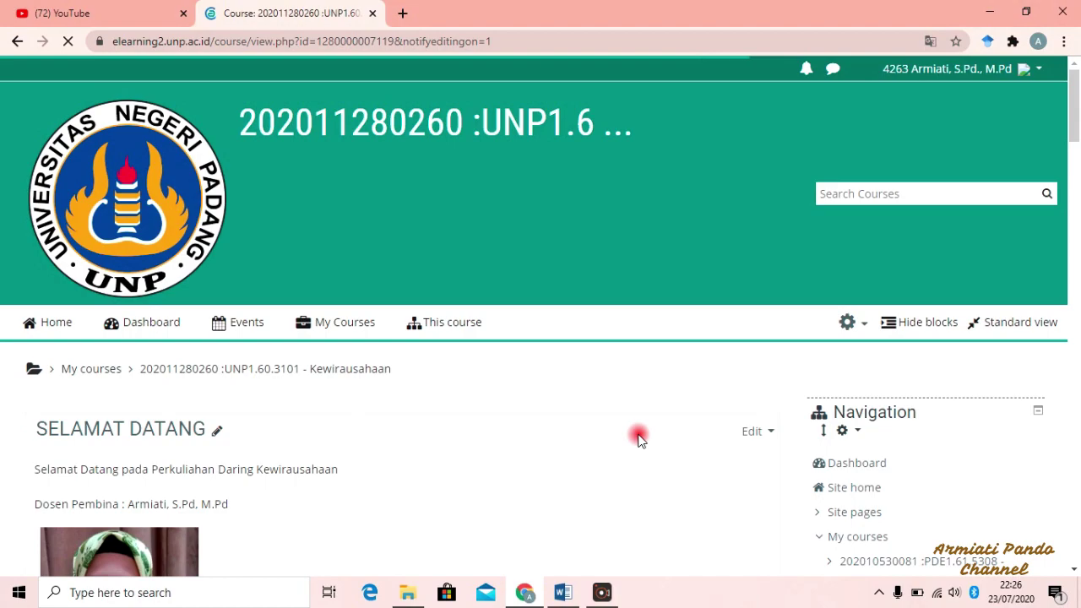
scroll(535, 448, down, 6)
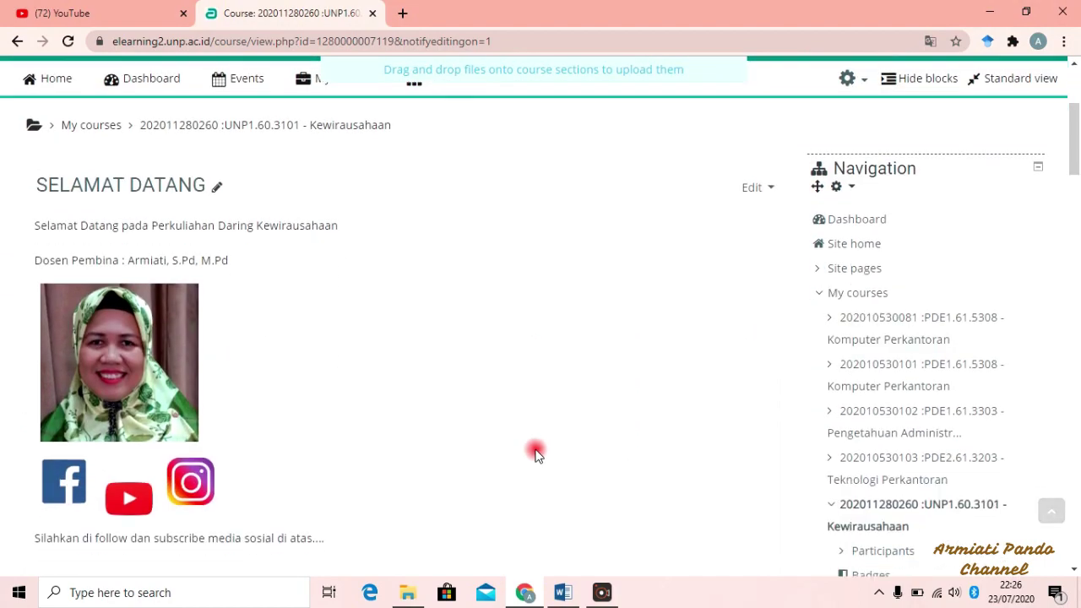
scroll(536, 454, down, 8)
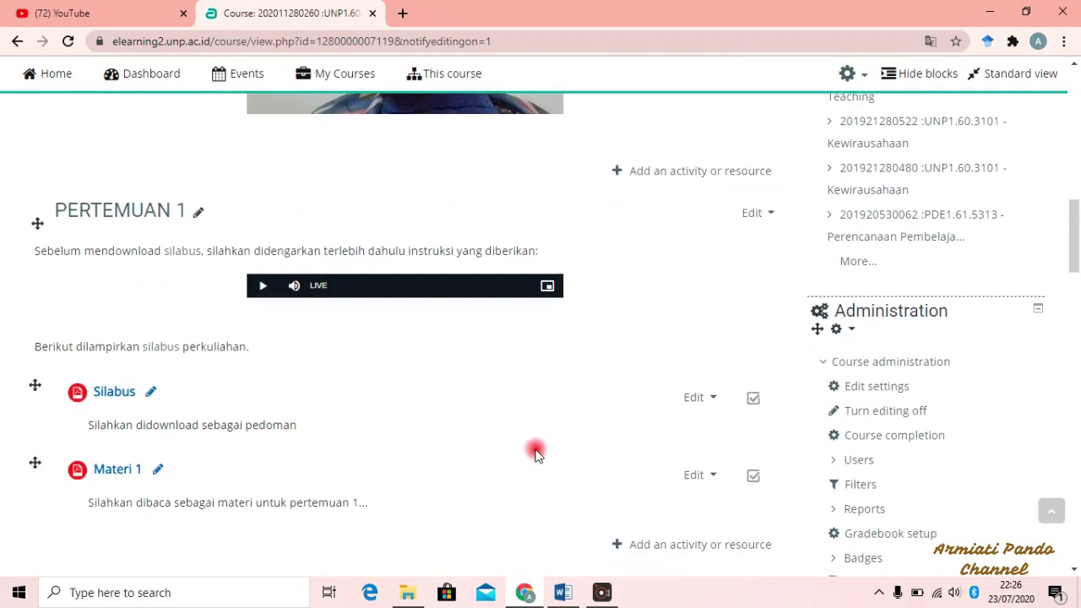
scroll(535, 454, down, 6)
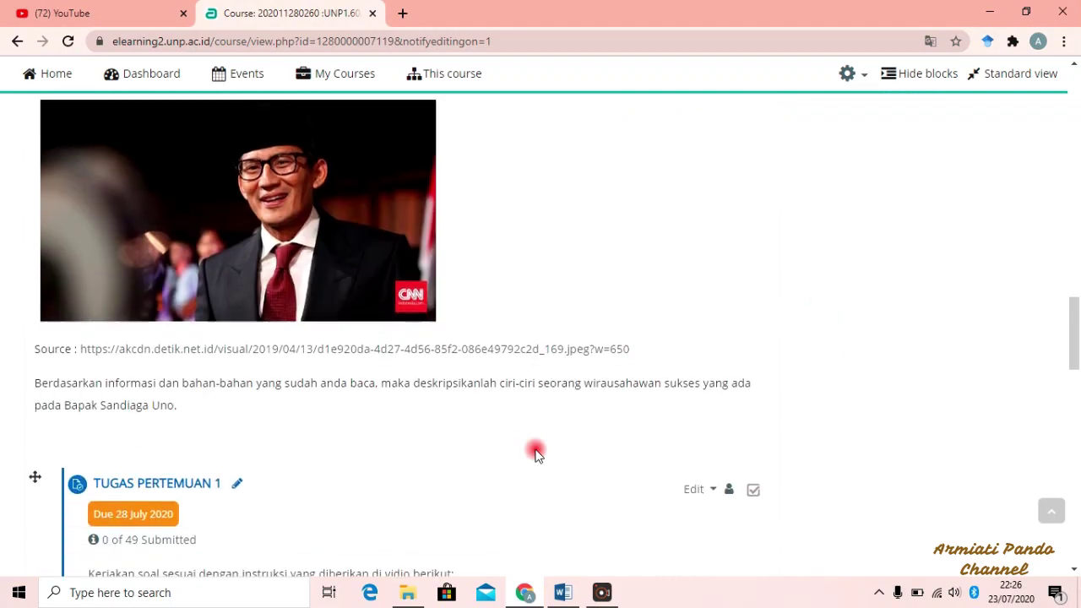
scroll(535, 454, down, 8)
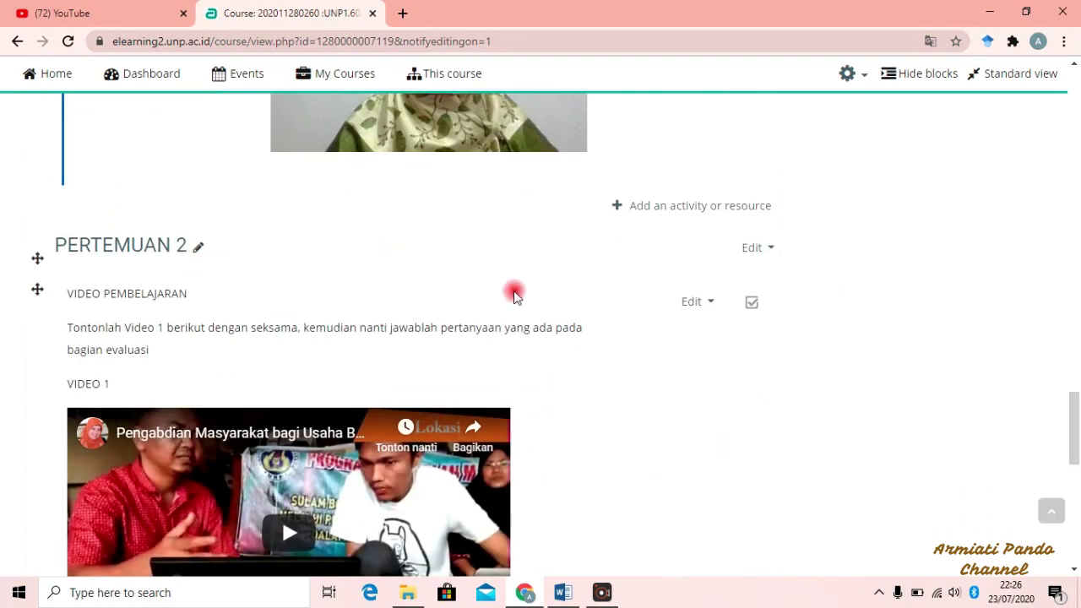
scroll(517, 295, down, 3)
scroll(517, 295, down, 5)
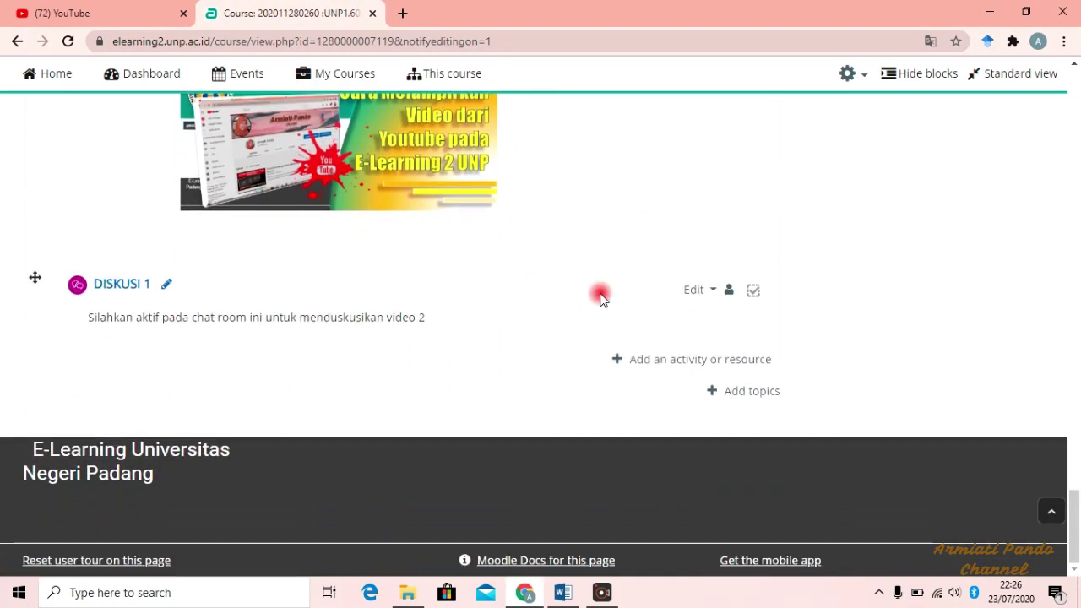
click(643, 363)
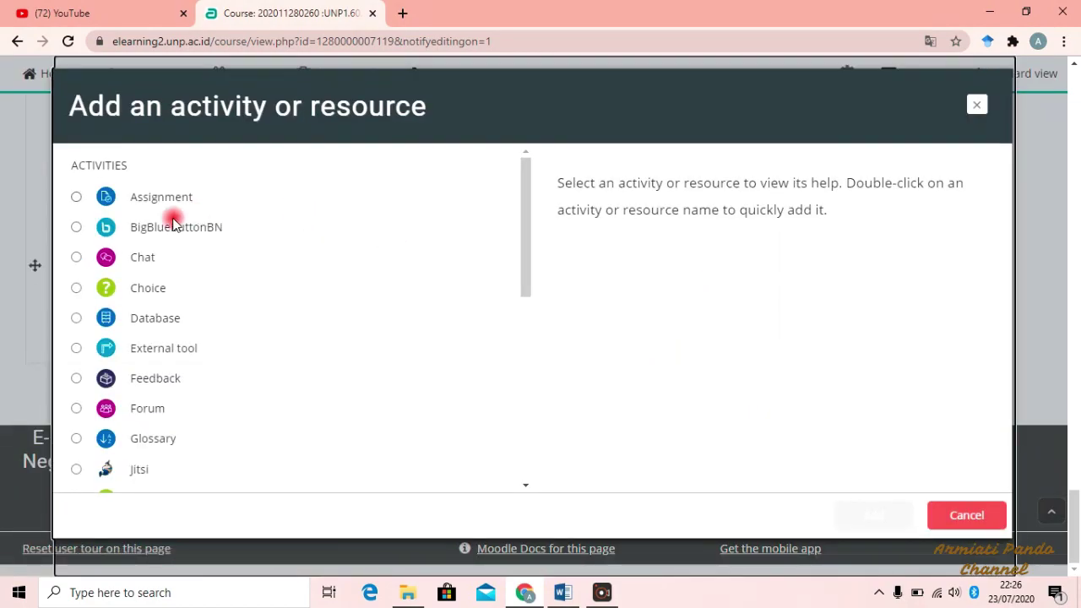
click(122, 229)
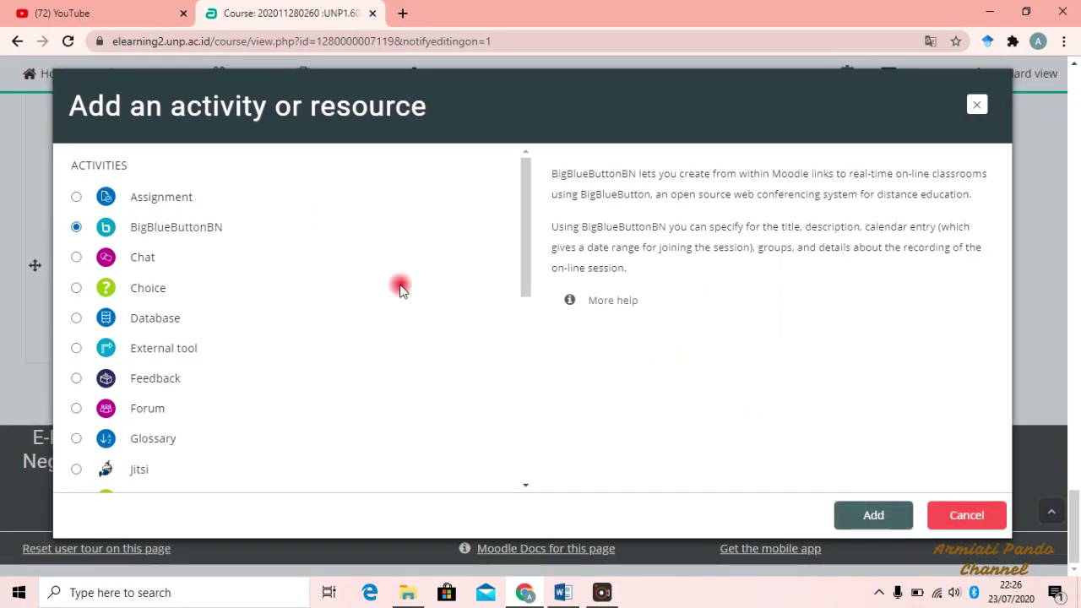
click(873, 515)
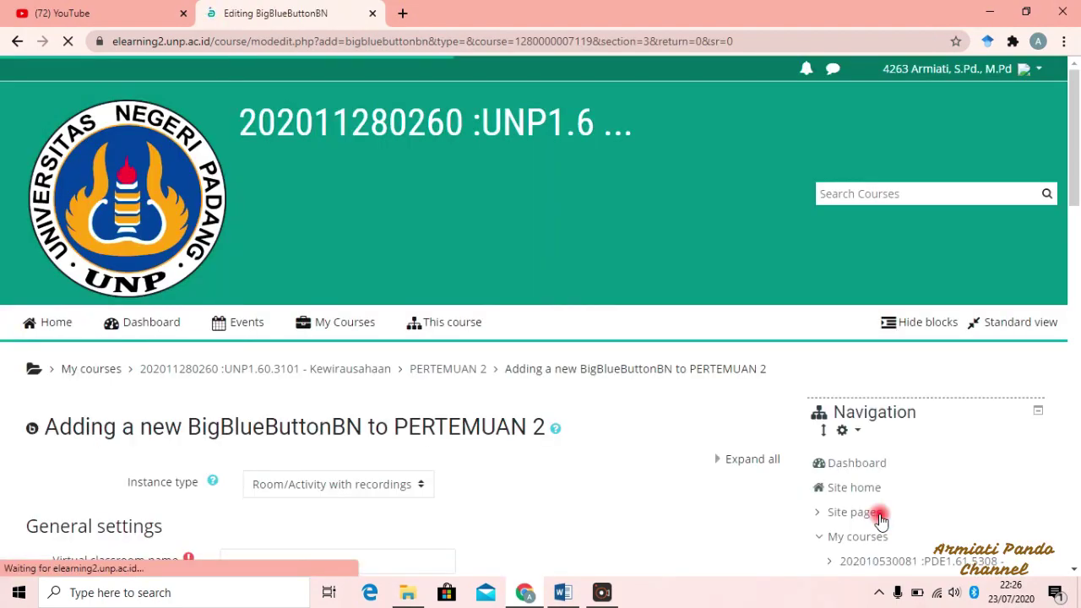
Name the virtual classroom "VIDEO CONFERENCE PERTEMUAN 2" and enable sending a notification
scroll(749, 511, down, 2)
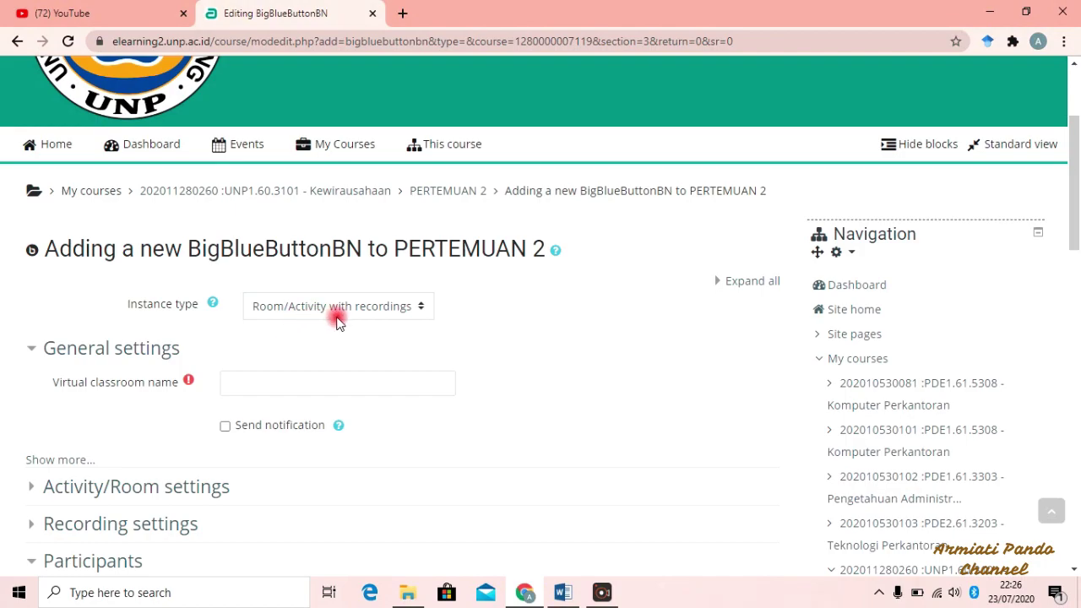
scroll(219, 348, down, 1)
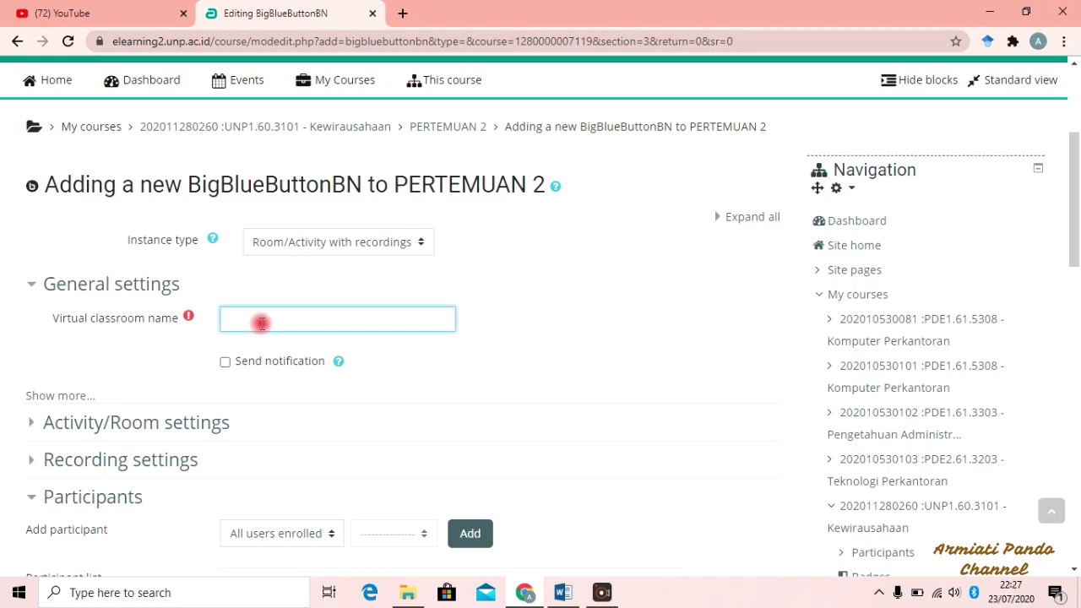
text(V)
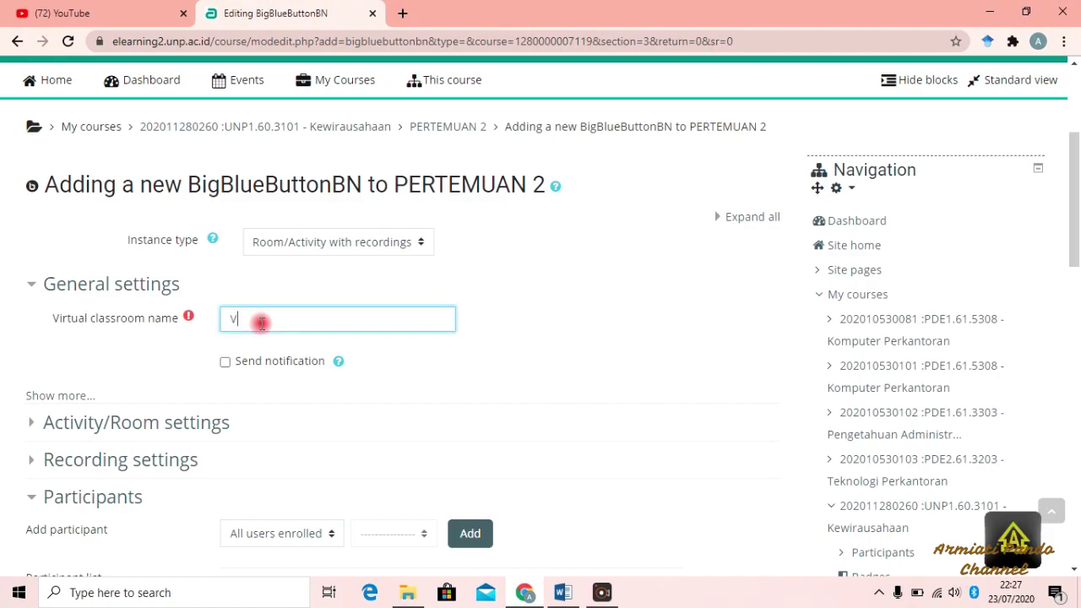
text(iDEO CONFER)
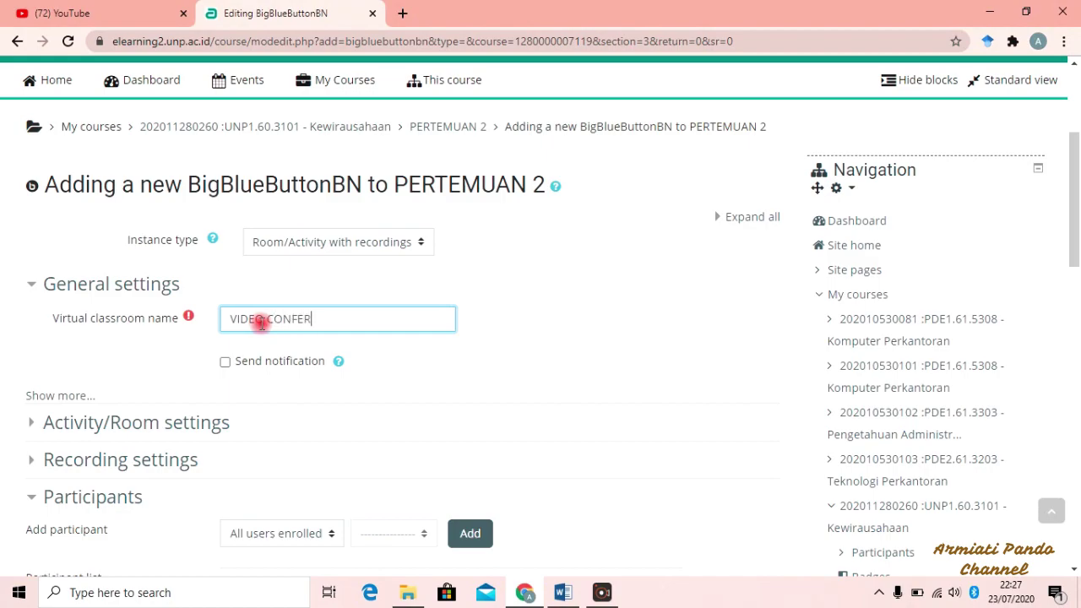
text(ENCE PERTEMUAN 2)
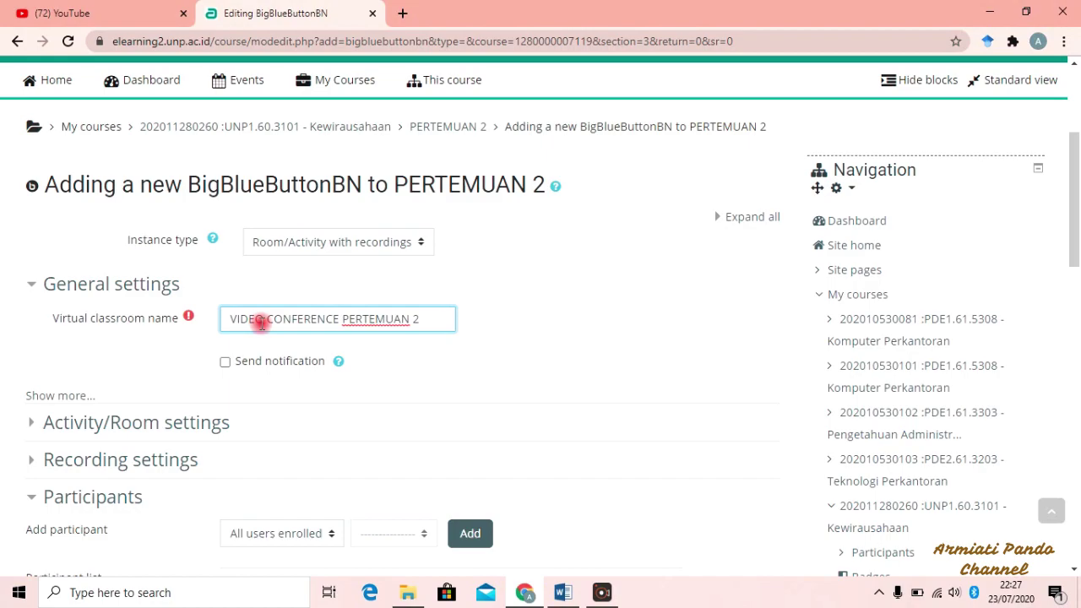
click(225, 364)
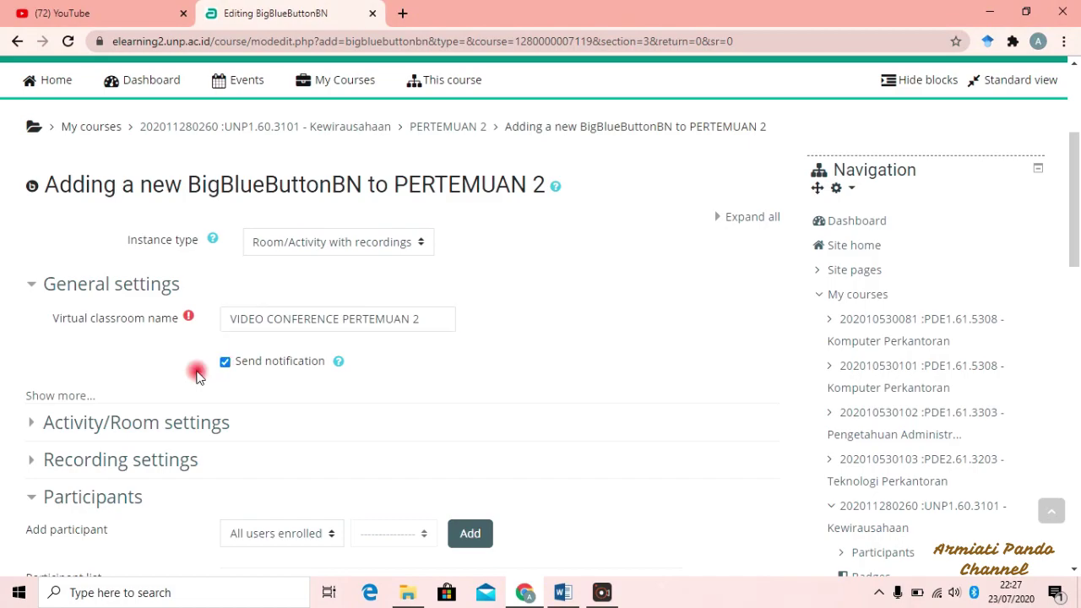
Show the additional general settings and begin the description with "Mahasiswa sekalian sesuai dengan dengan jadwal perkuliahan, maka kita akan mengadakan perkuliahan dengan BigBlue"
scroll(161, 376, down, 3)
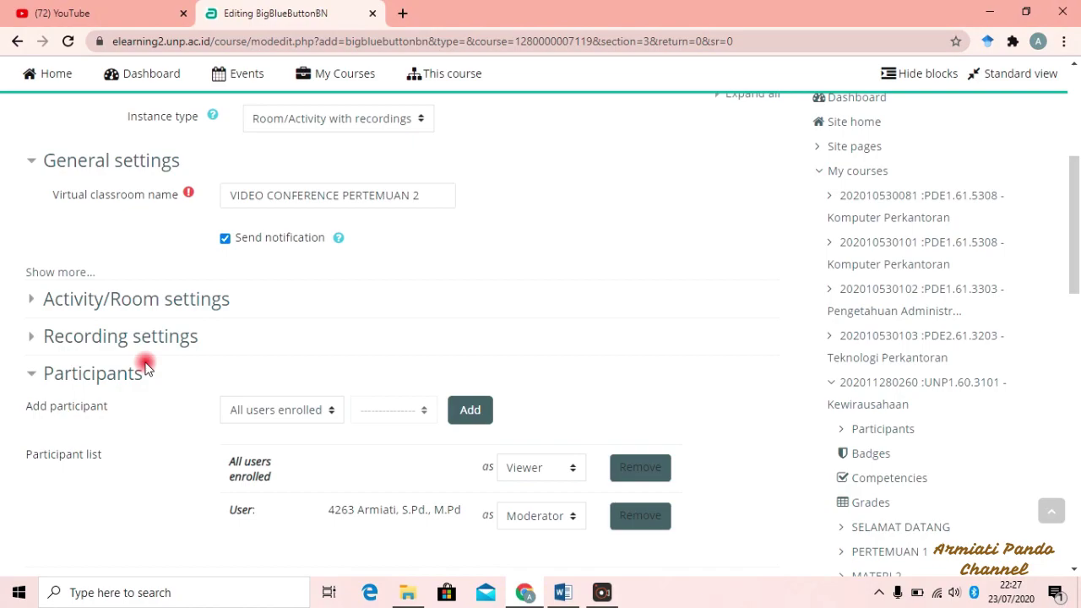
click(49, 271)
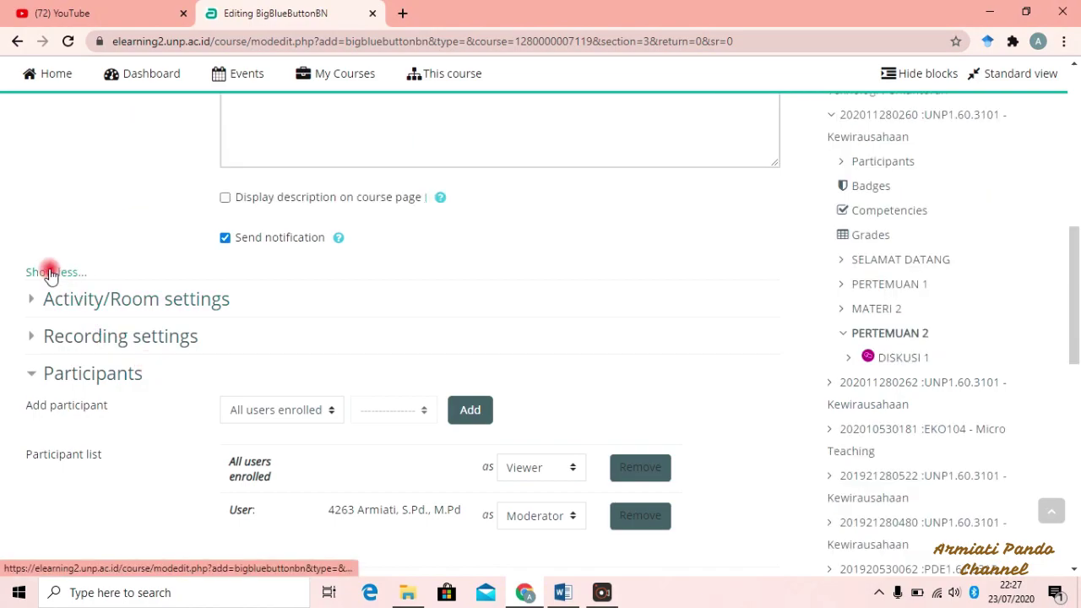
scroll(166, 187, up, 3)
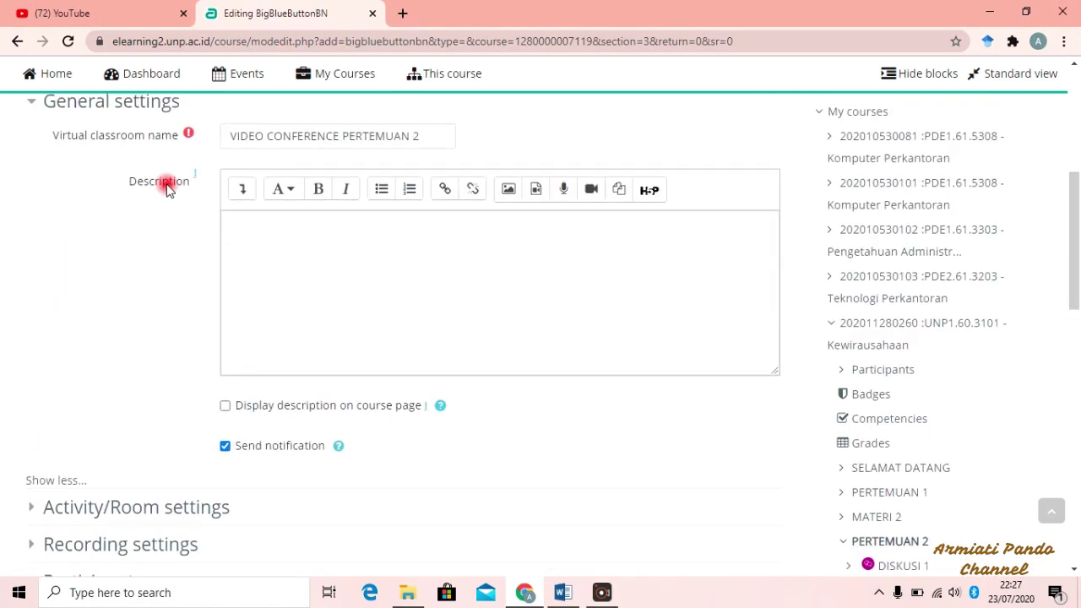
scroll(167, 188, up, 1)
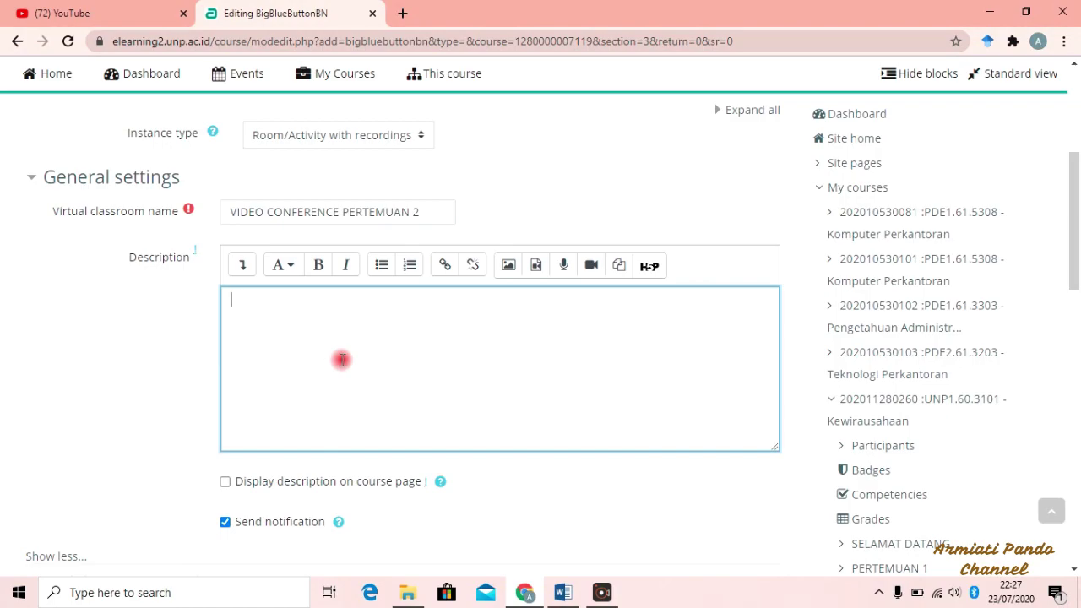
text(Mahasisw)
text(a e)
text(as)
key(BackSpace)
key(BackSpace)
key(BackSpace)
text(sekalian)
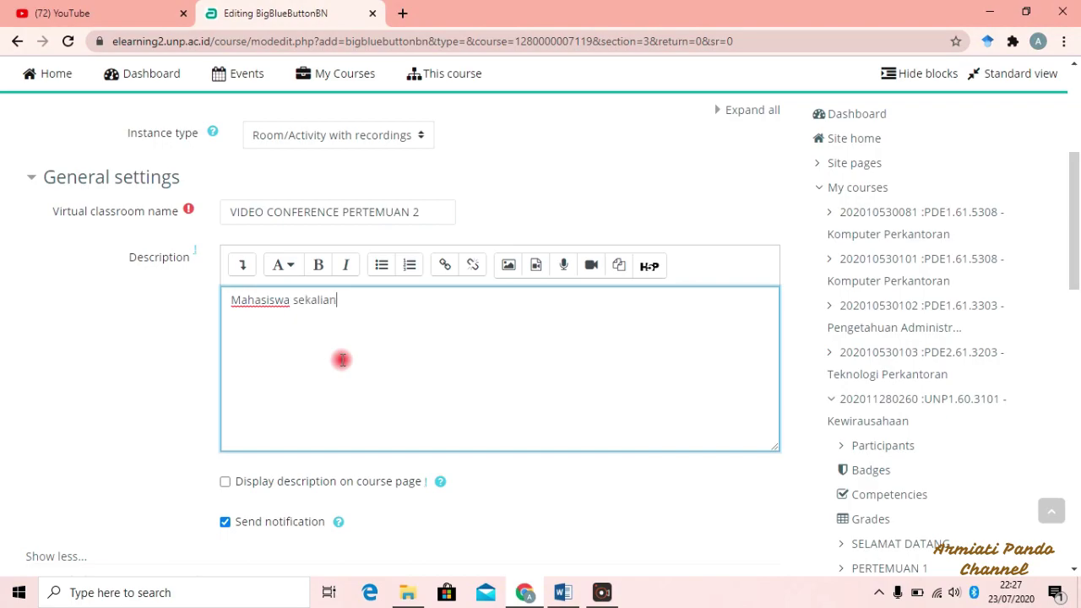
text( sesuai dengan dengan )
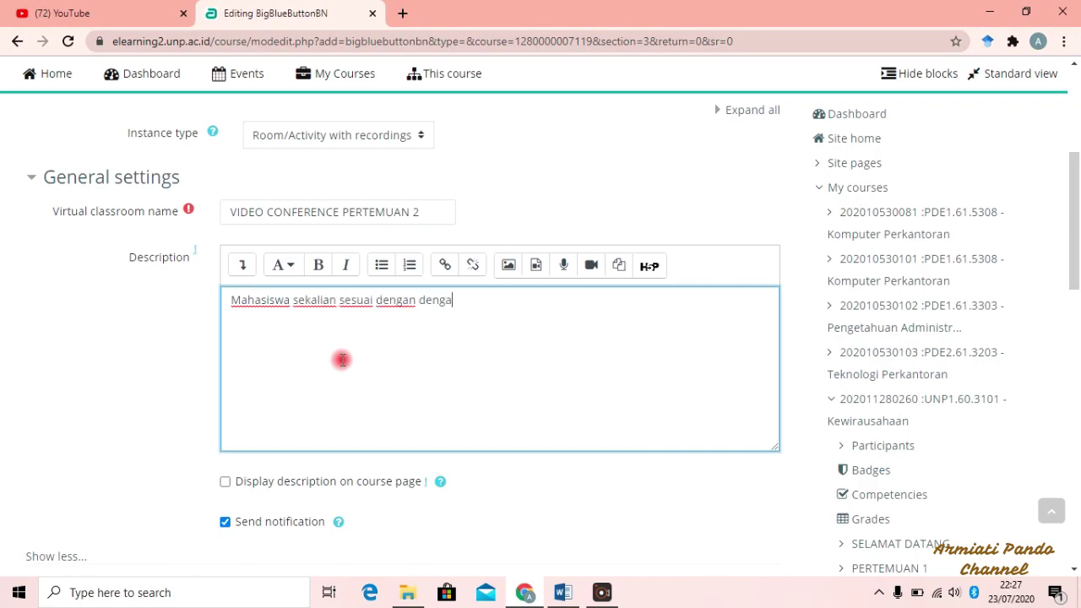
text(jadwal perkuliahan )
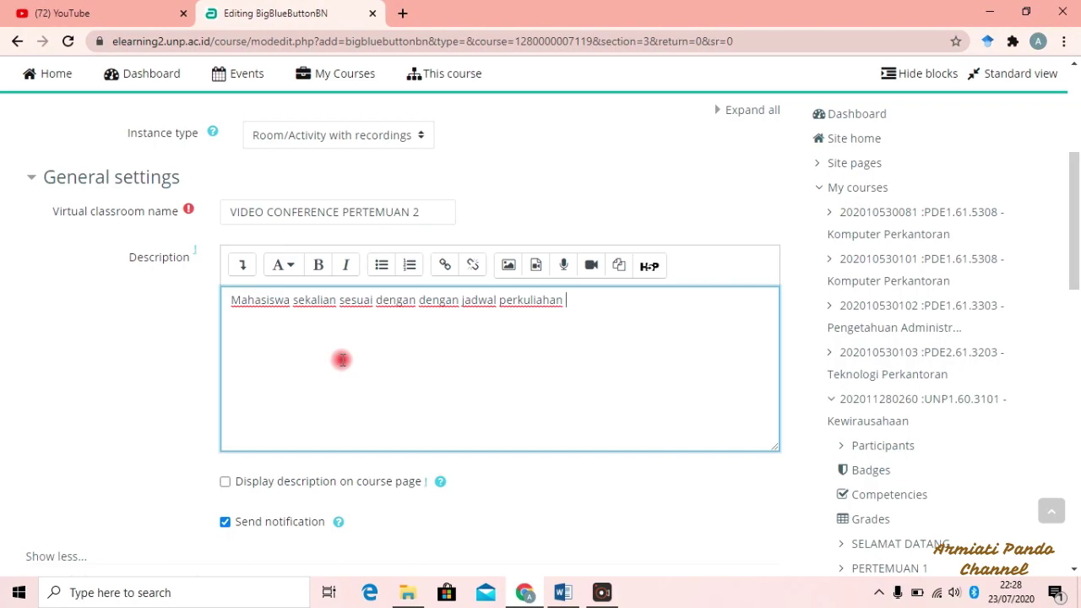
text(, maka kita akan mengad)
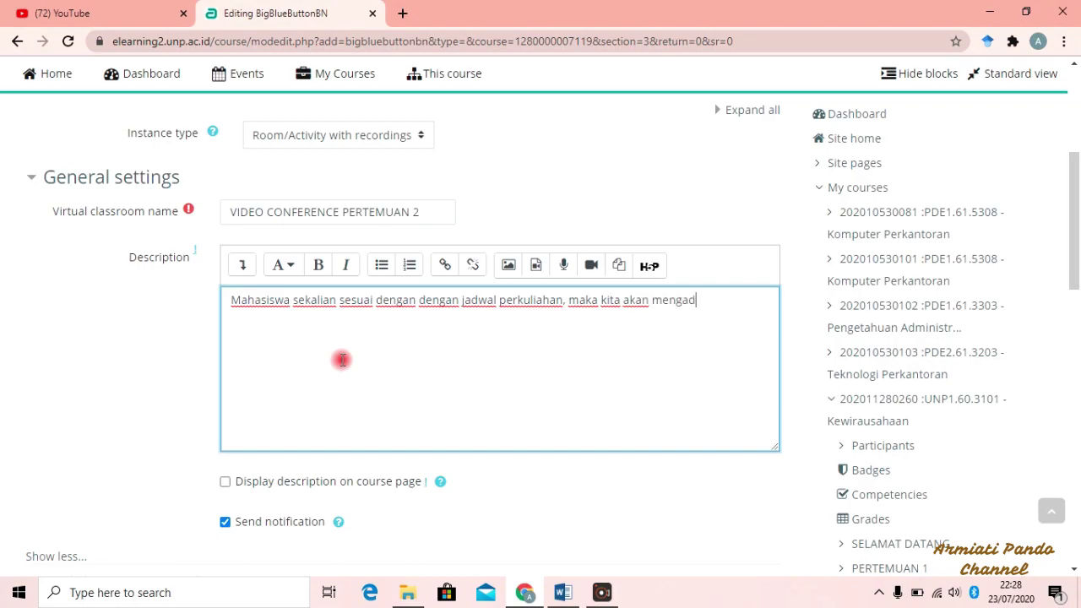
text(akan perkuliahan dengan BigBlue)
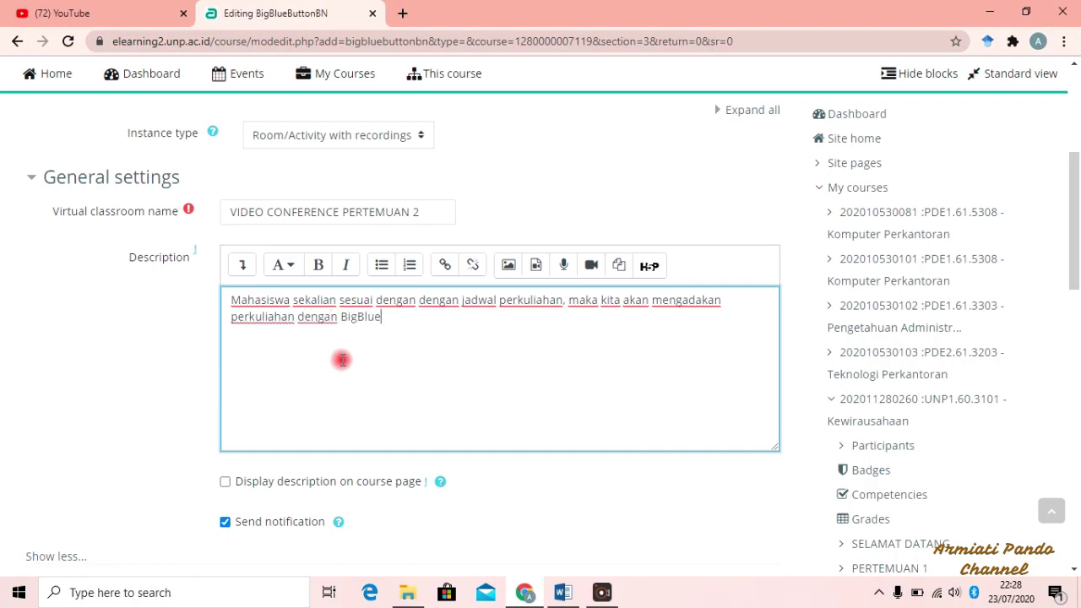
Finish the description with "Button ini. Silahkan dilihat jadwalnya dan jangan sampai ketinggalan informasi..." and enable its display on the course page
text(Bott)
key(BackSpace)
key(BackSpace)
key(BackSpace)
text(tut)
key(BackSpace)
key(BackSpace)
key(BackSpace)
text(utton ini. Silahkan dilihat jadwalnya dan jangan sama)
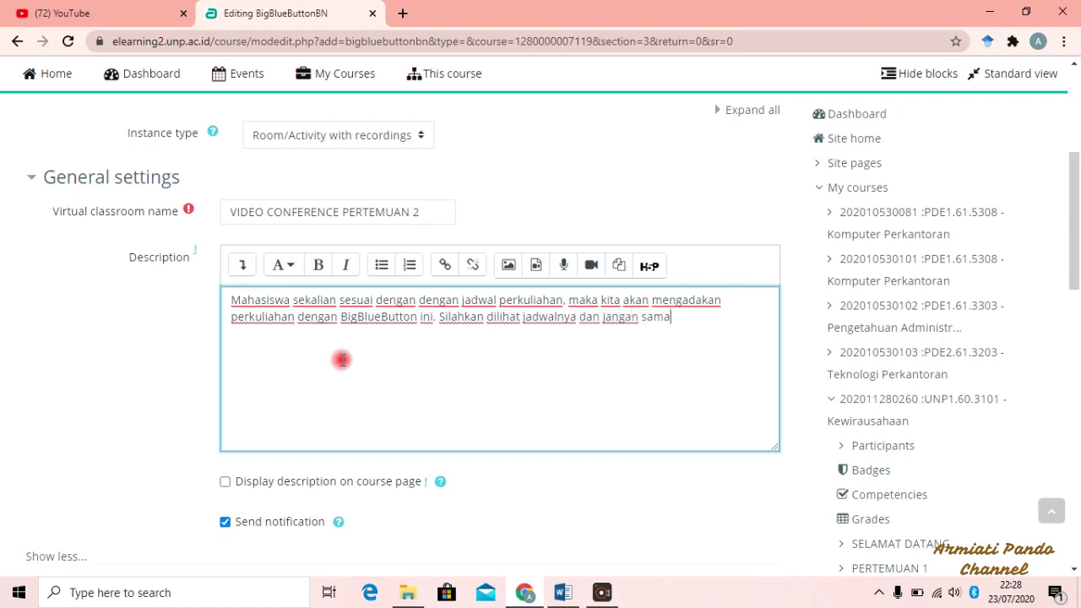
key(BackSpace)
text(pai ketinggalan )
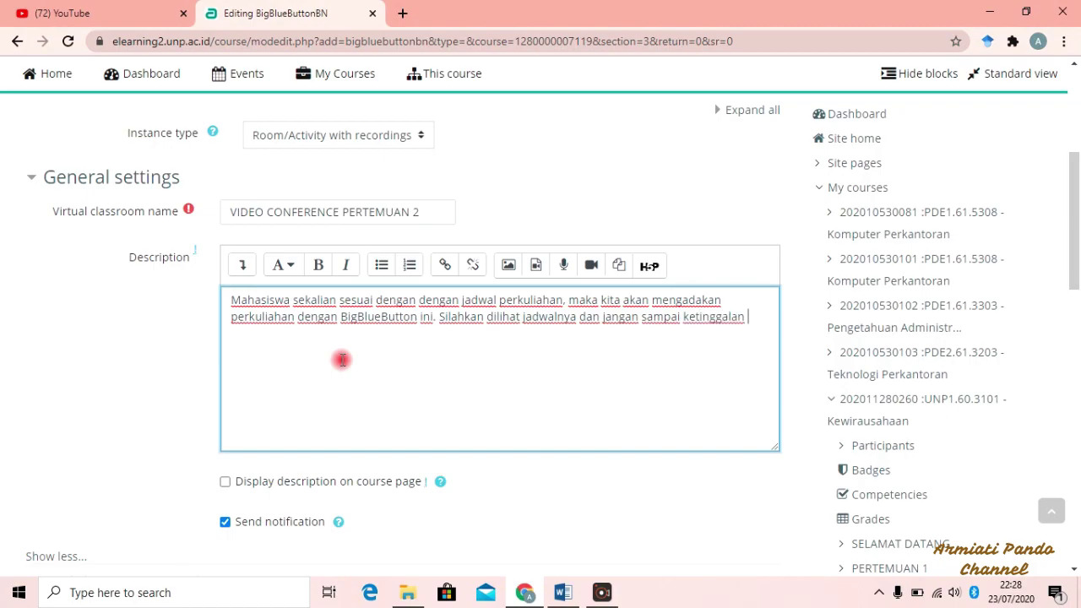
text(infor)
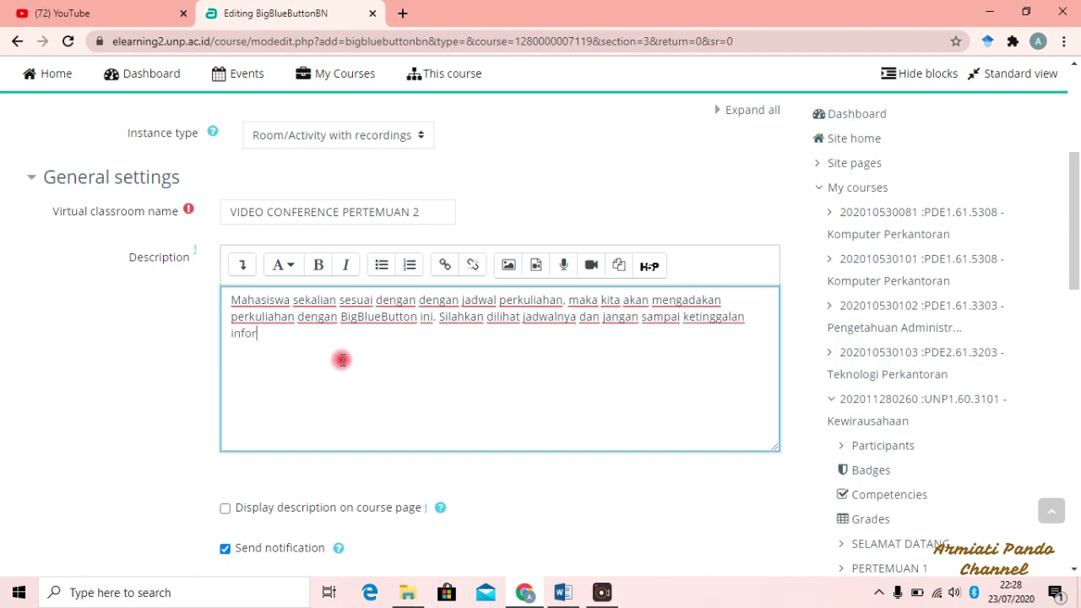
text(masi...)
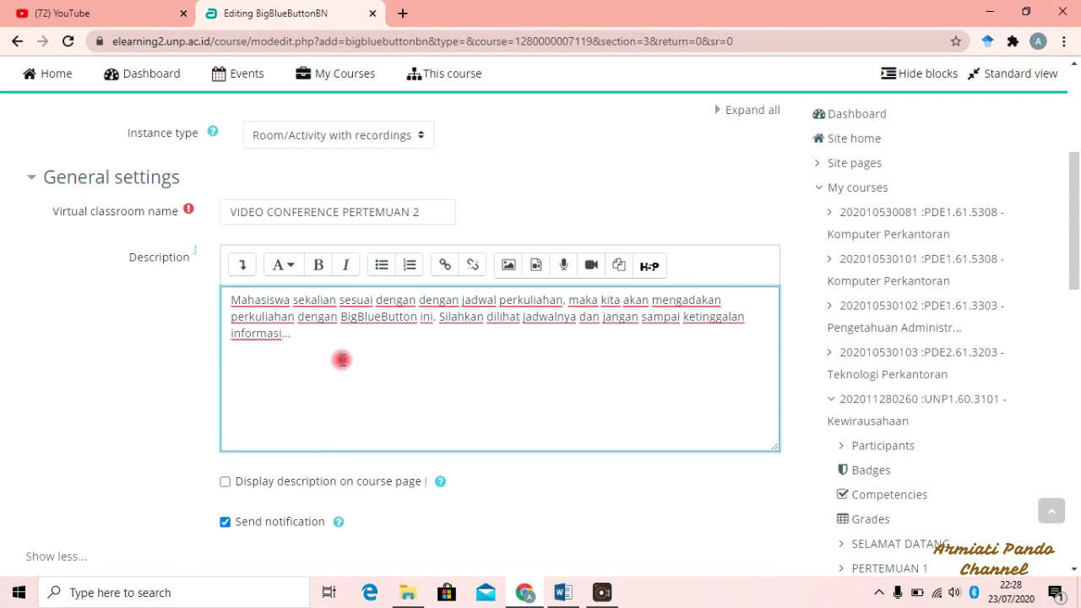
scroll(341, 360, down, 2)
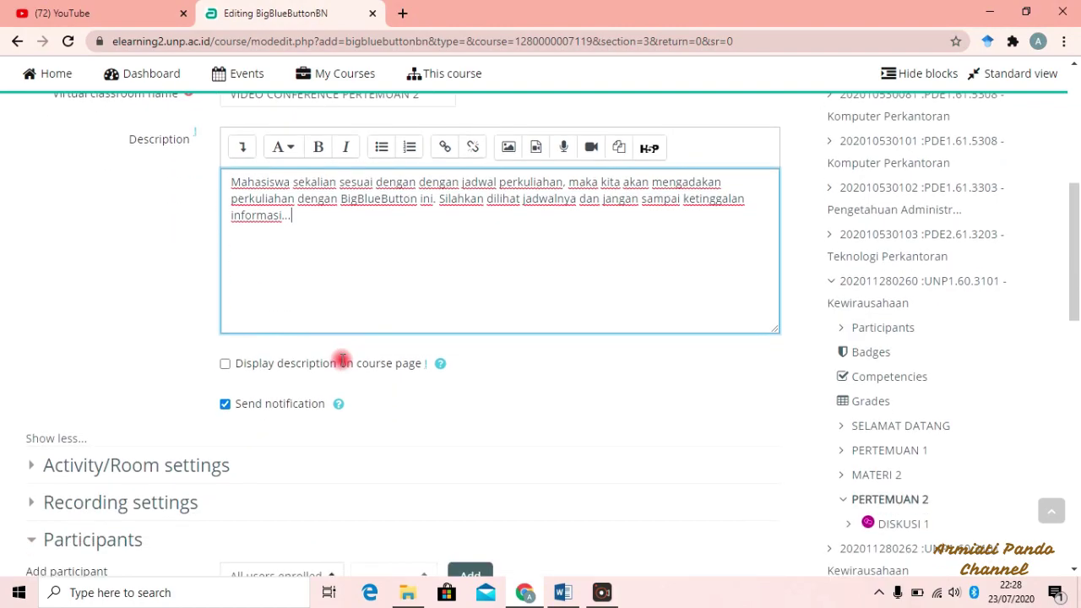
click(227, 366)
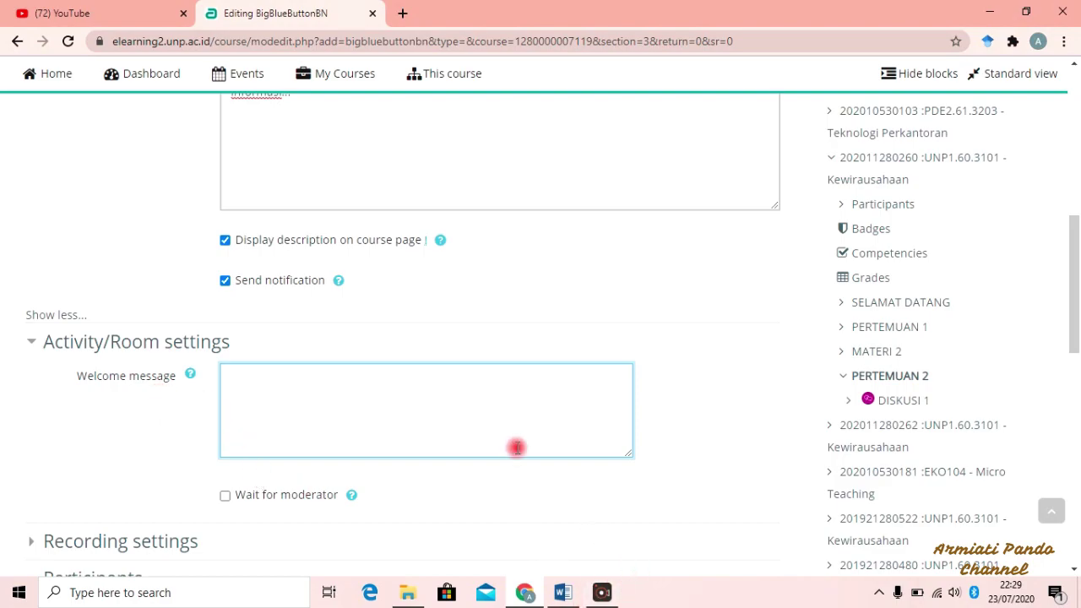
Begin the room's welcome message with "Selamat datang pada video conference mata kuliah Kewirausahaan"
text(Selamat datang pada)
text(video confen)
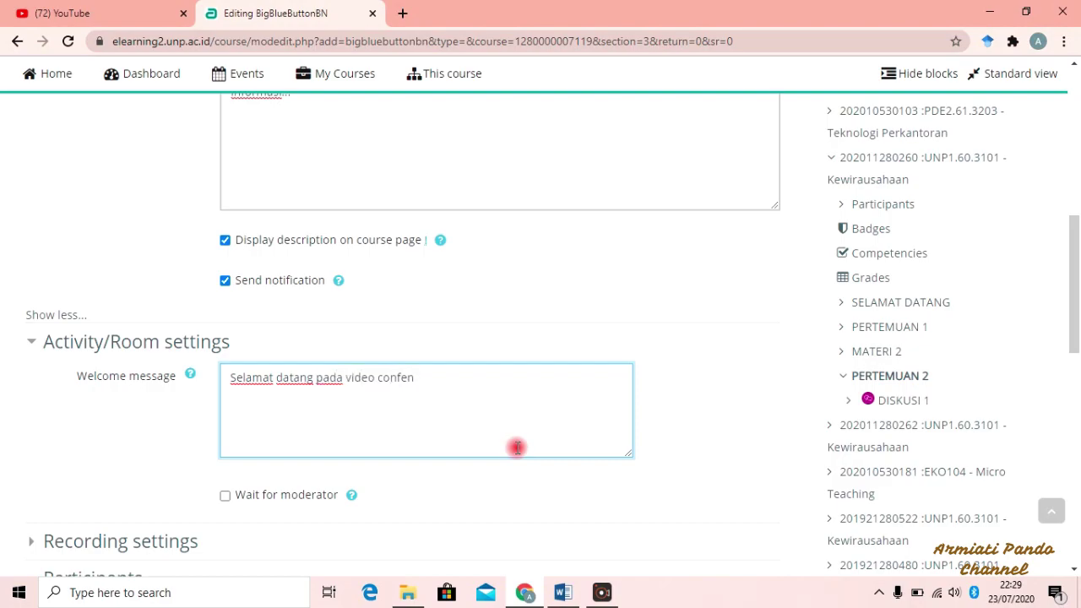
key(BackSpace)
text(rence mata kli)
key(BackSpace)
key(BackSpace)
text(uliah)
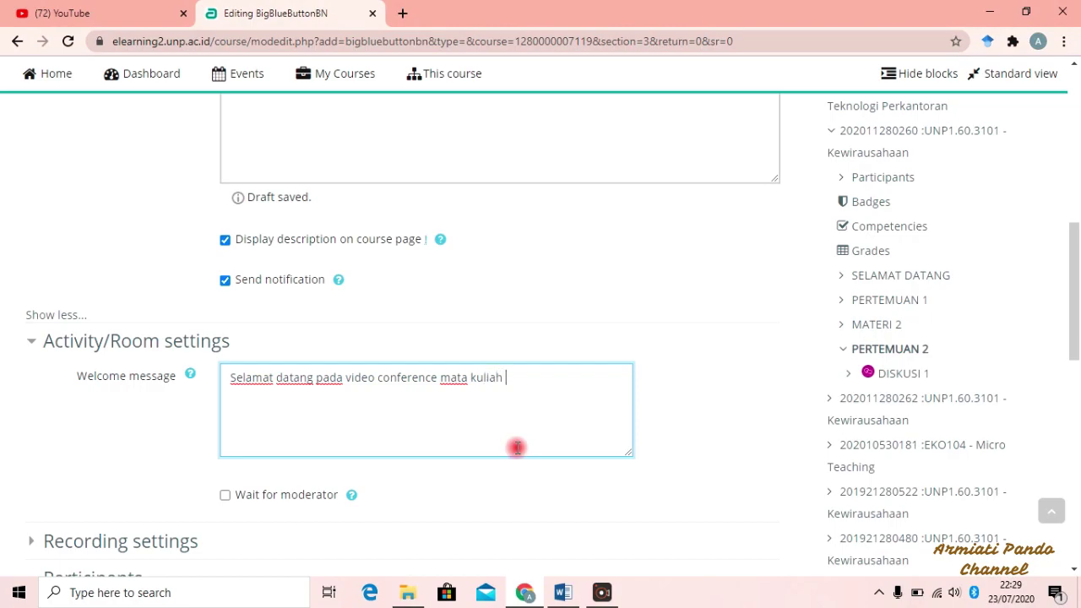
text( Kewirausahaan)
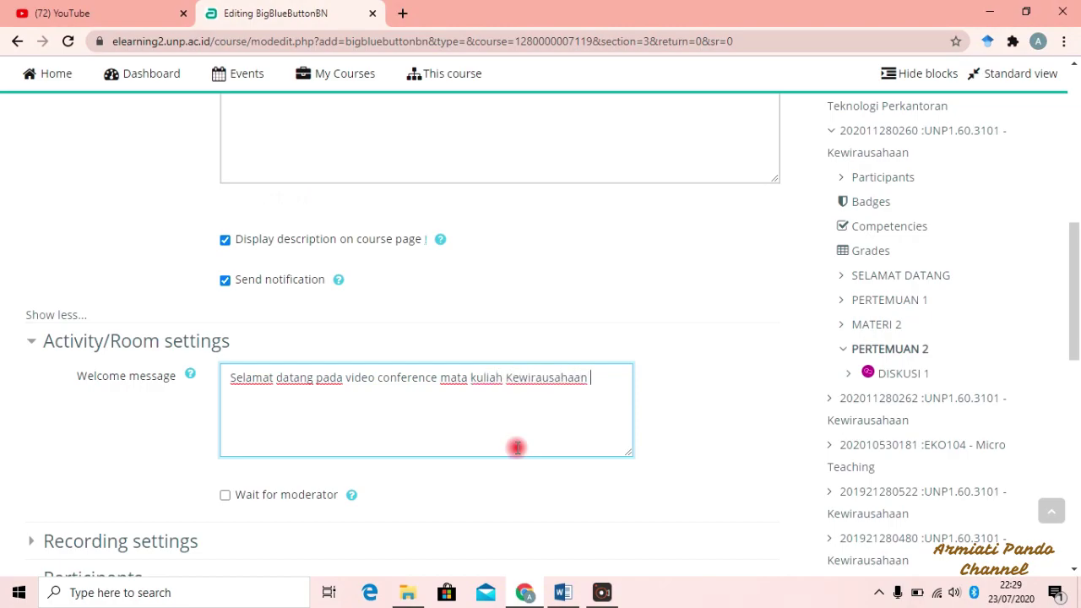
Finish the welcome message with "Pada pertemuan ini silahkan anda tunggu persetujuan dosen mata kuliah sebagai persetujuan bagi anda untuk bergabung..." and enable waiting for the moderator
text(. Pada pertem)
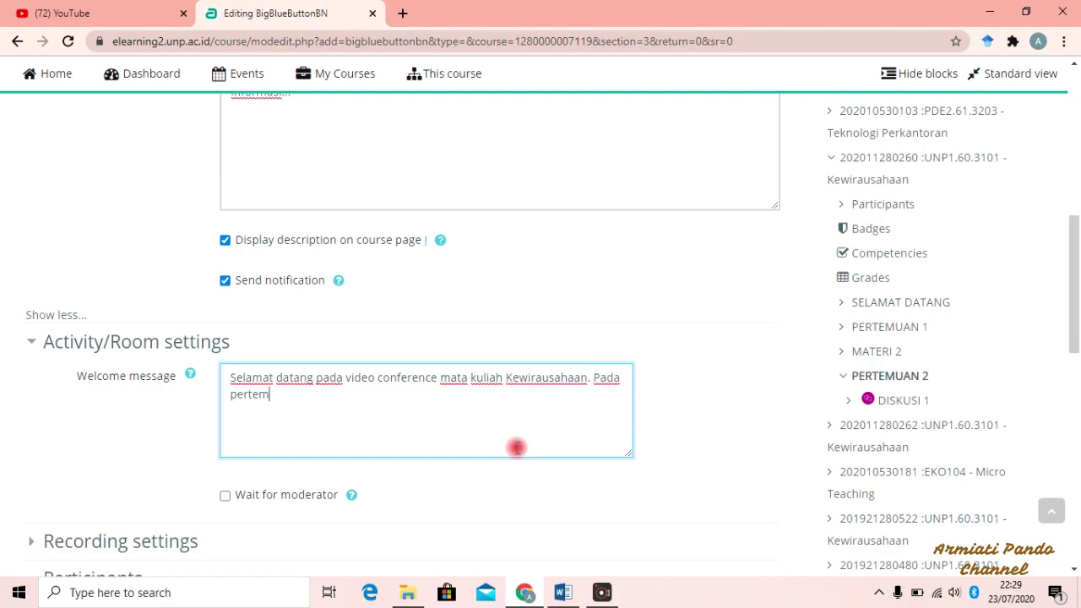
text(uan ini silahk)
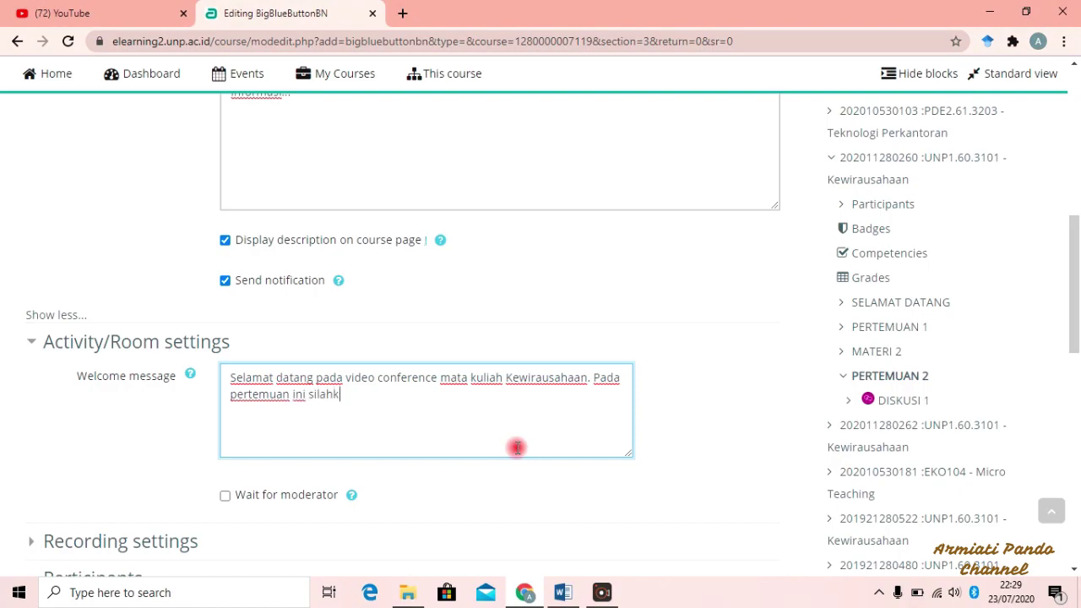
text(an anda tungg)
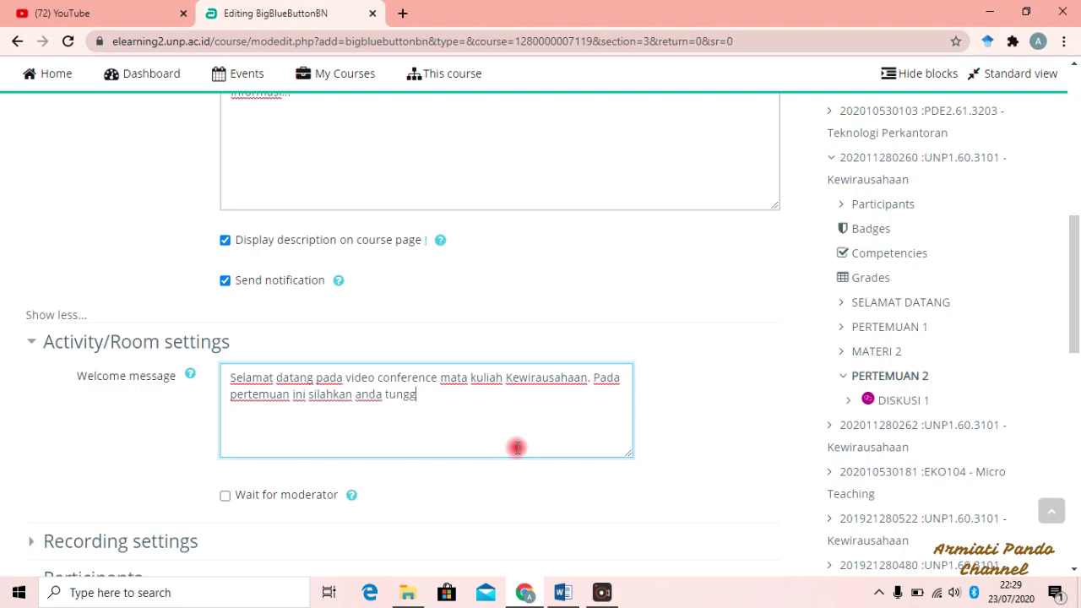
text(u persetujuan dosen mata kul)
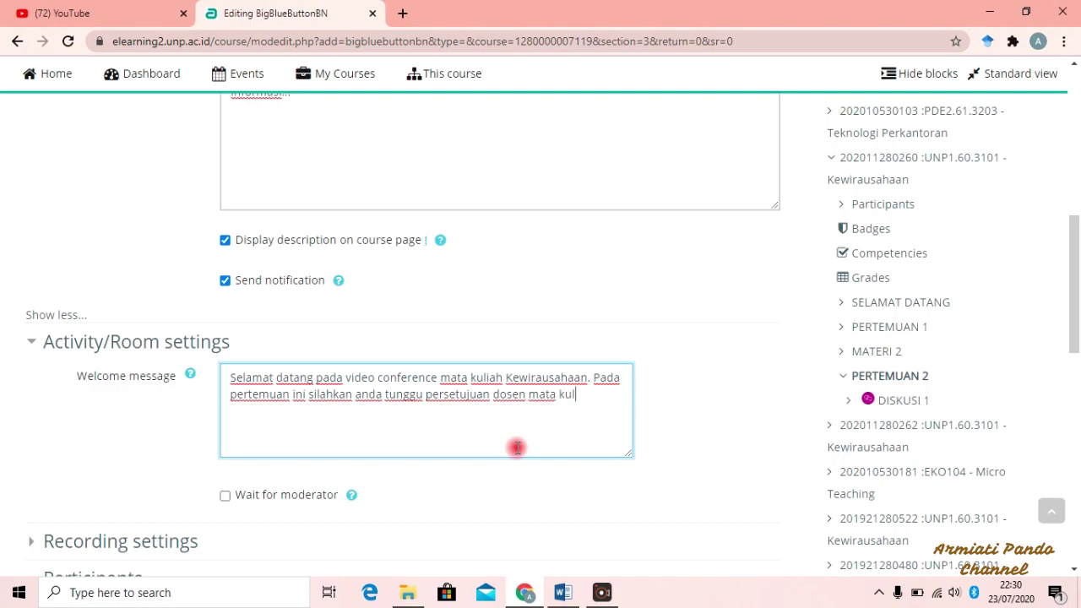
text(iah sebagai persetu)
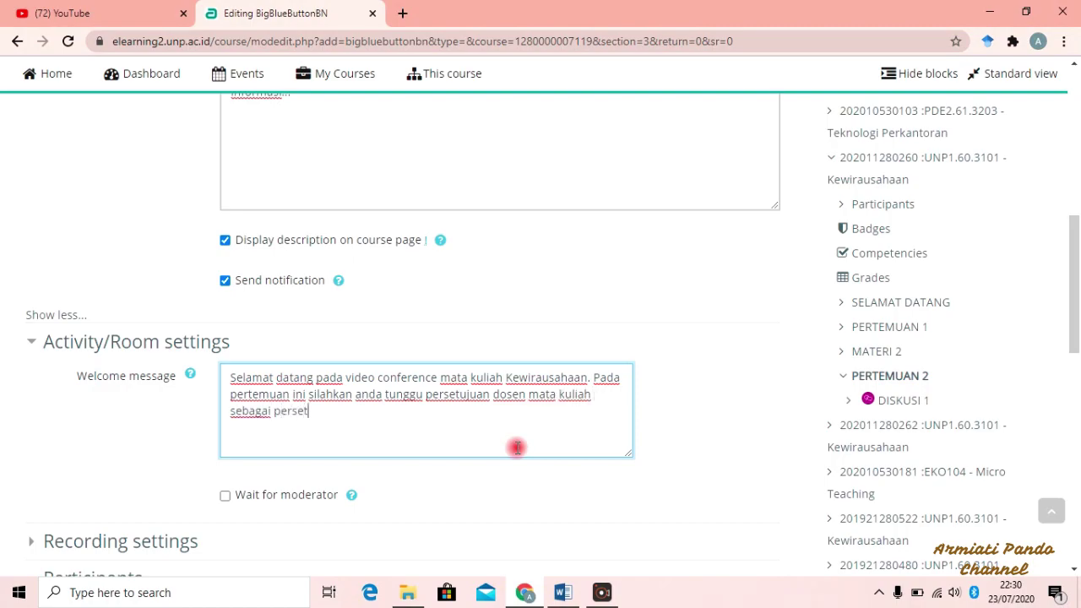
text(juan bagi anda untuk be)
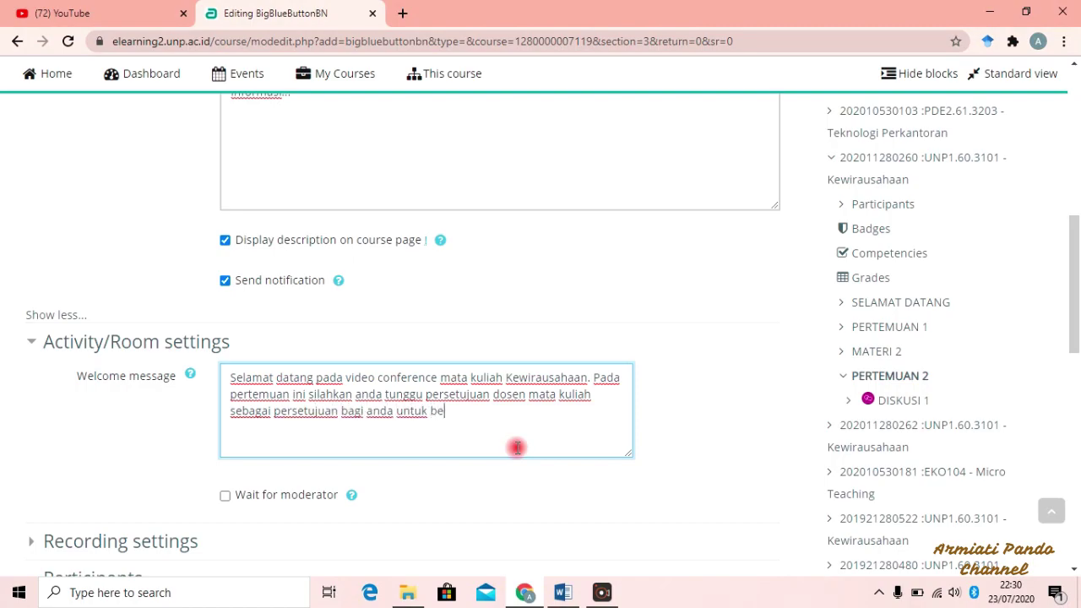
text(rgabung...)
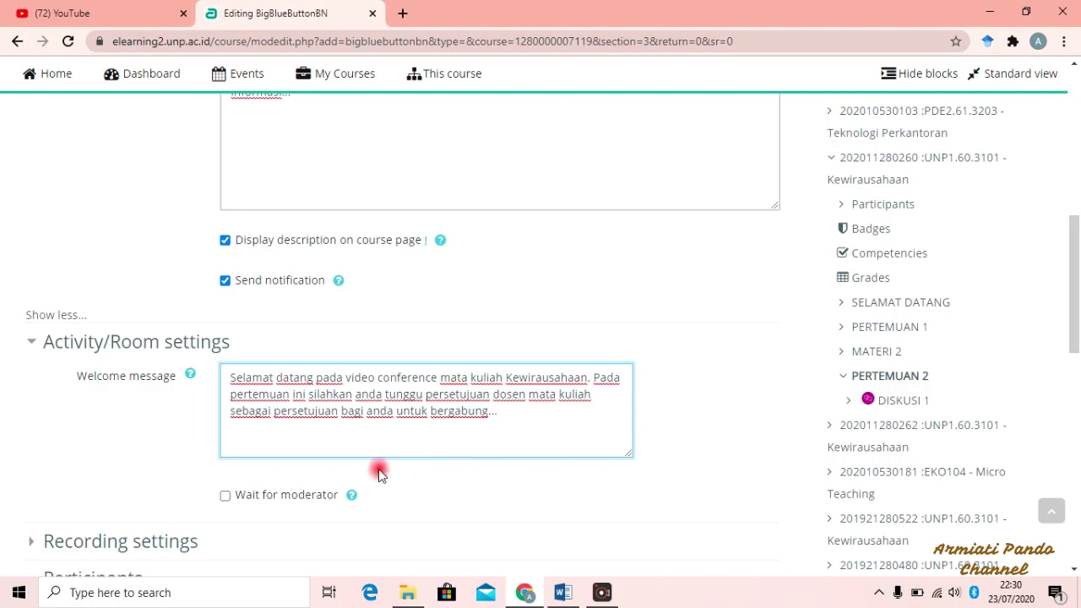
click(226, 497)
Add the Student role to the video conference's participant list
scroll(228, 500, down, 2)
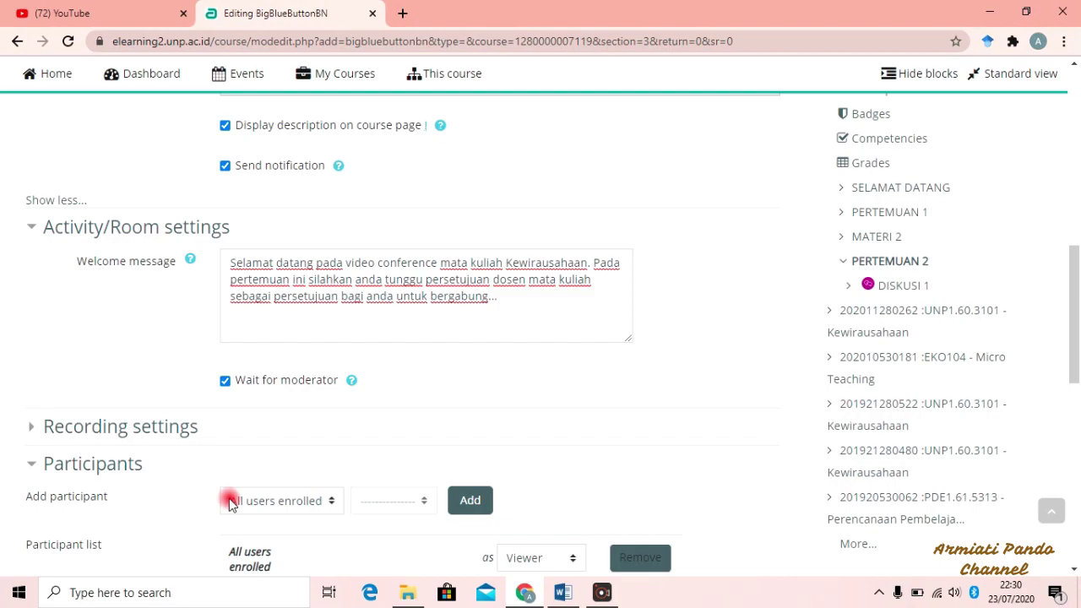
scroll(230, 500, down, 1)
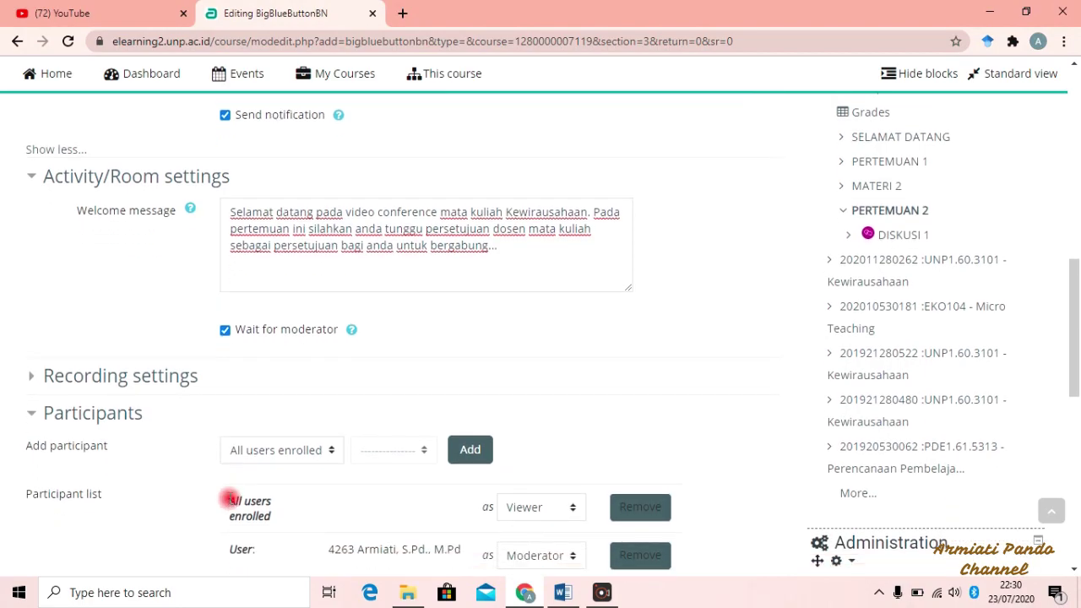
scroll(70, 422, down, 3)
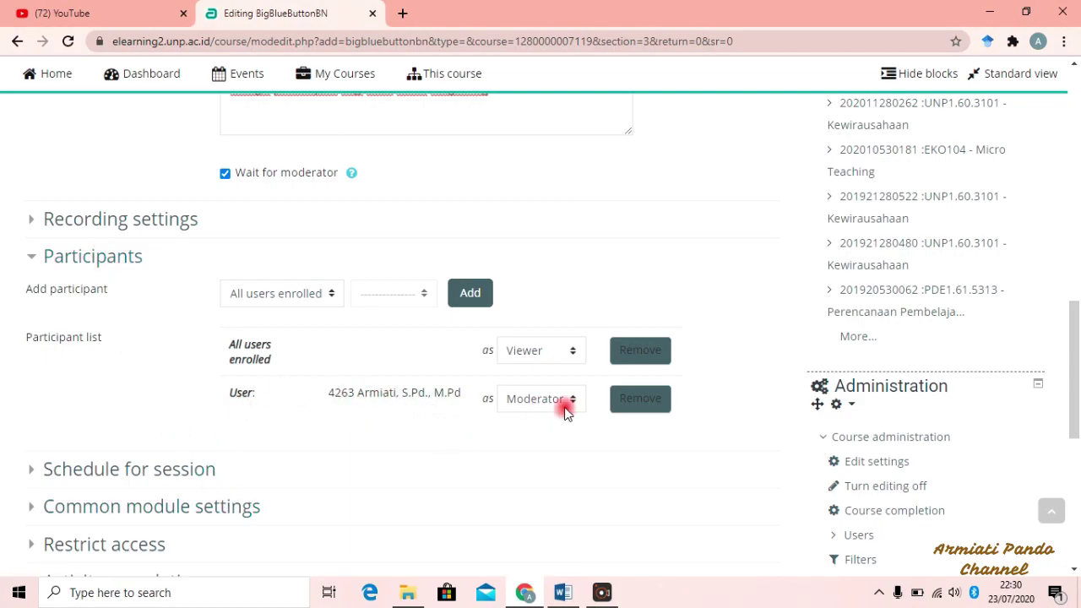
click(324, 293)
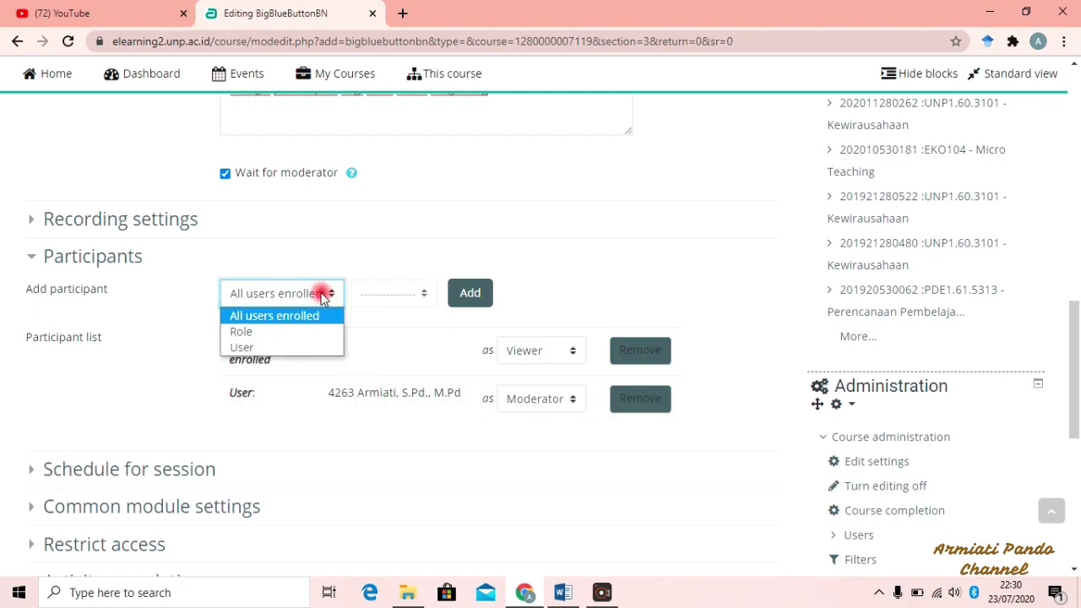
click(269, 336)
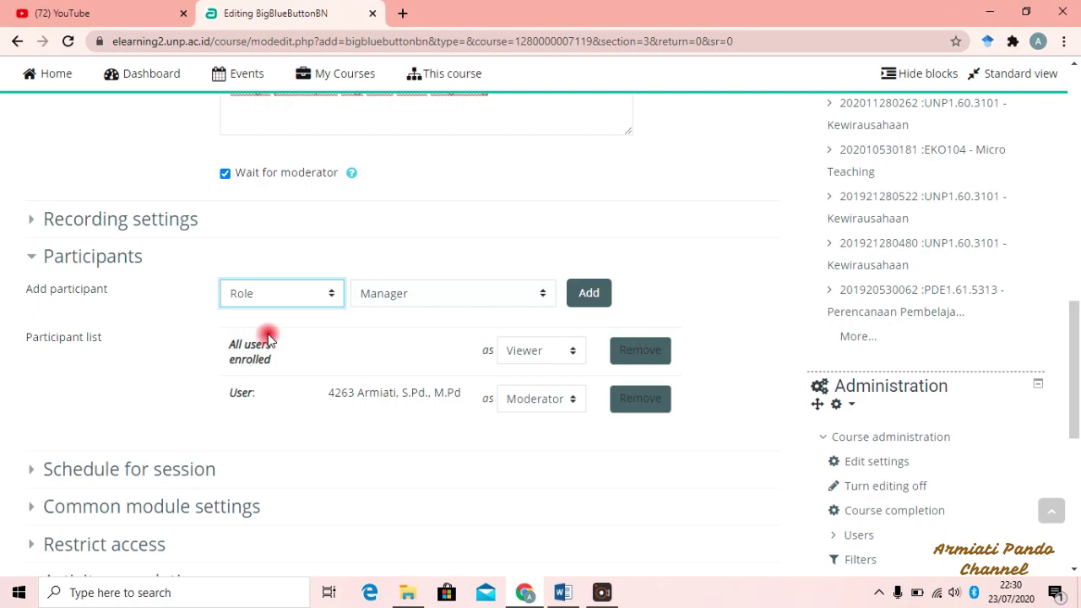
click(265, 293)
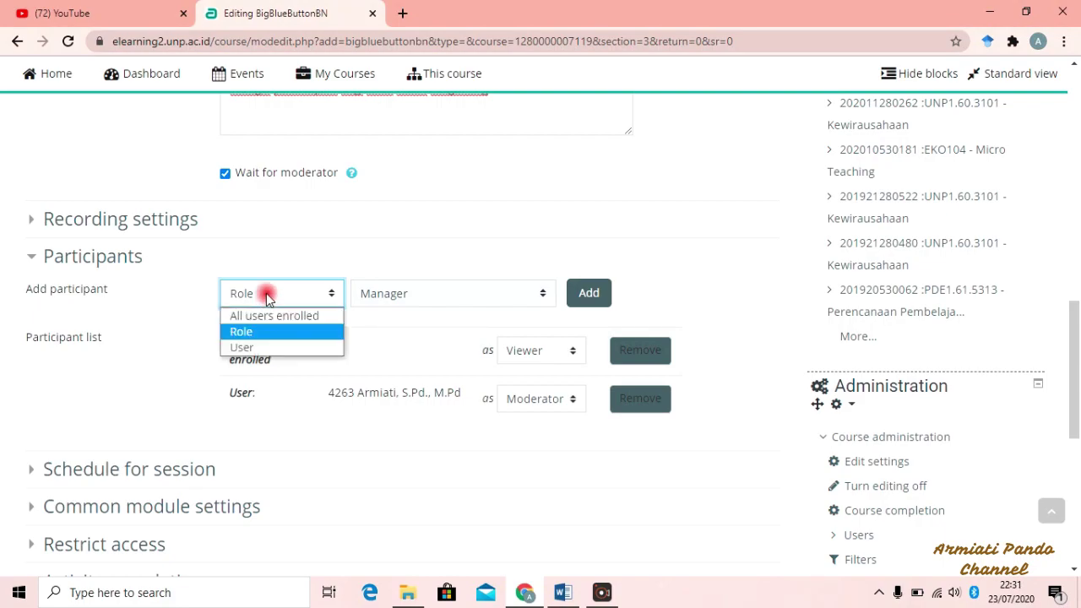
click(266, 293)
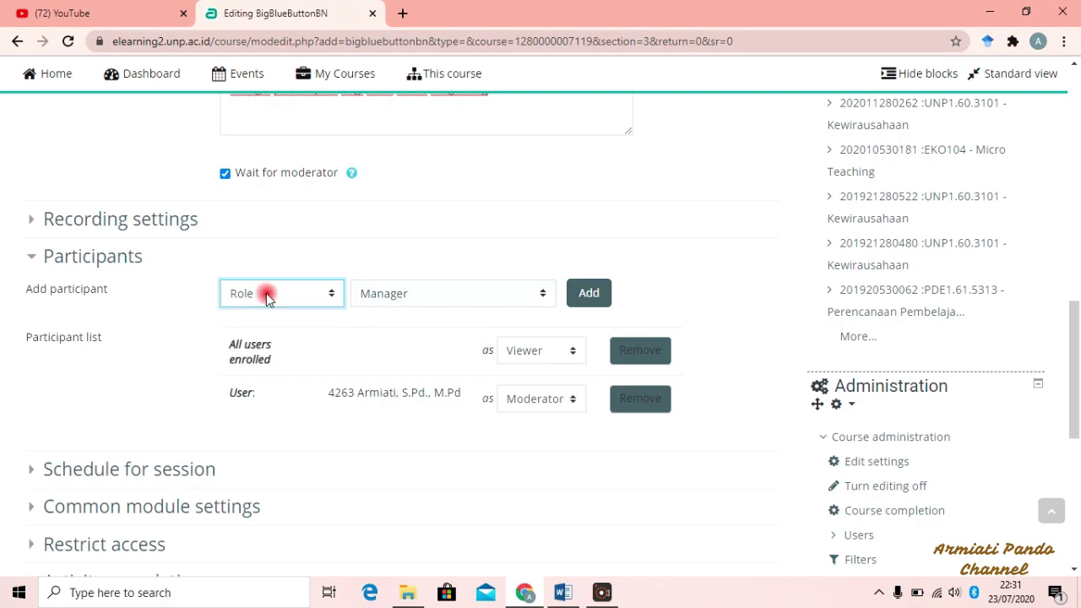
click(534, 293)
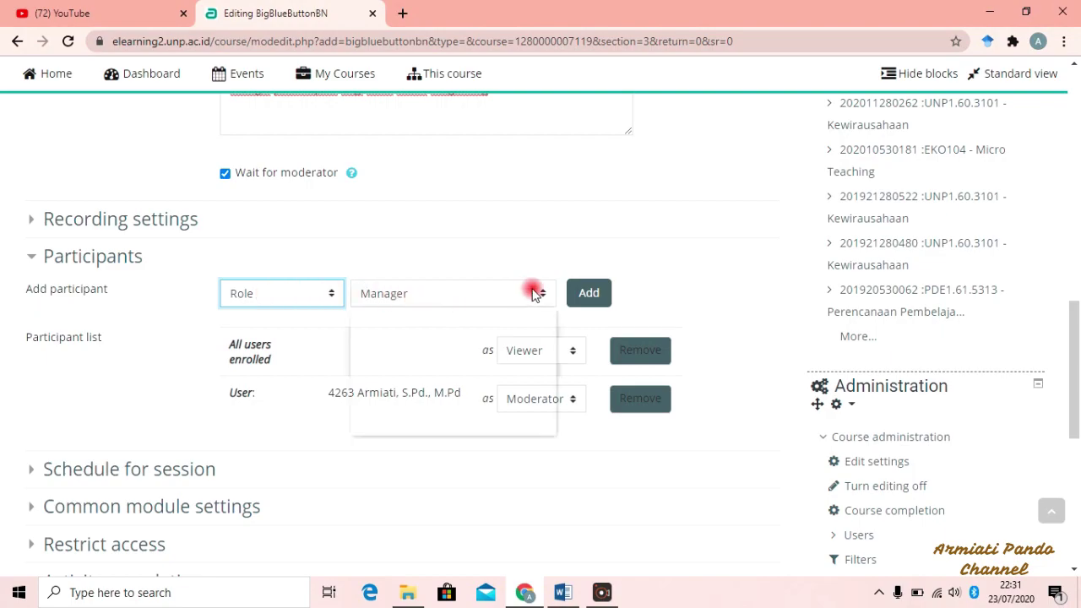
click(421, 379)
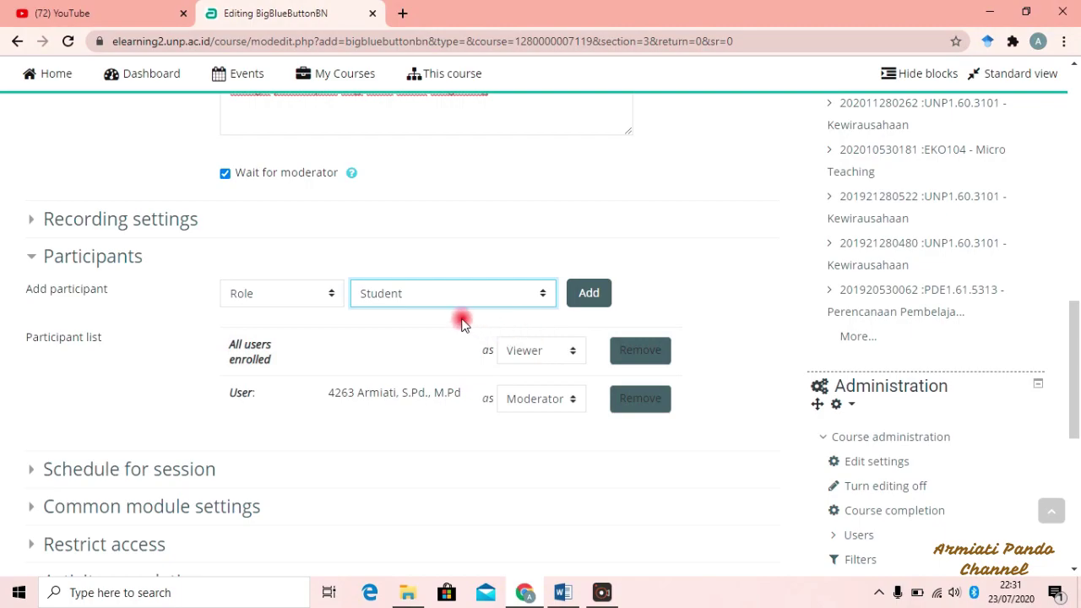
click(588, 297)
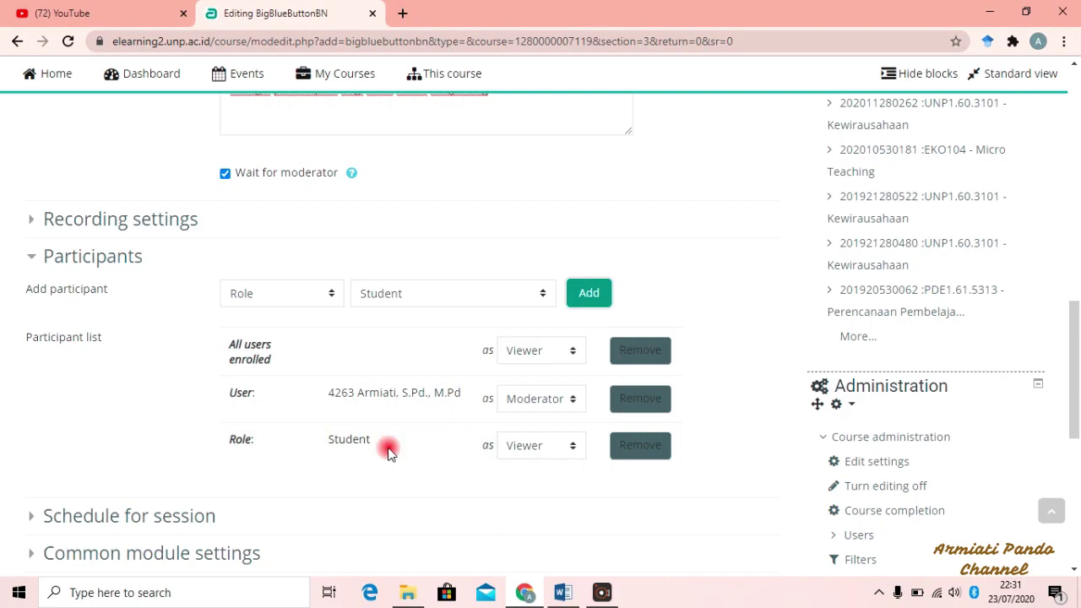
scroll(389, 452, down, 1)
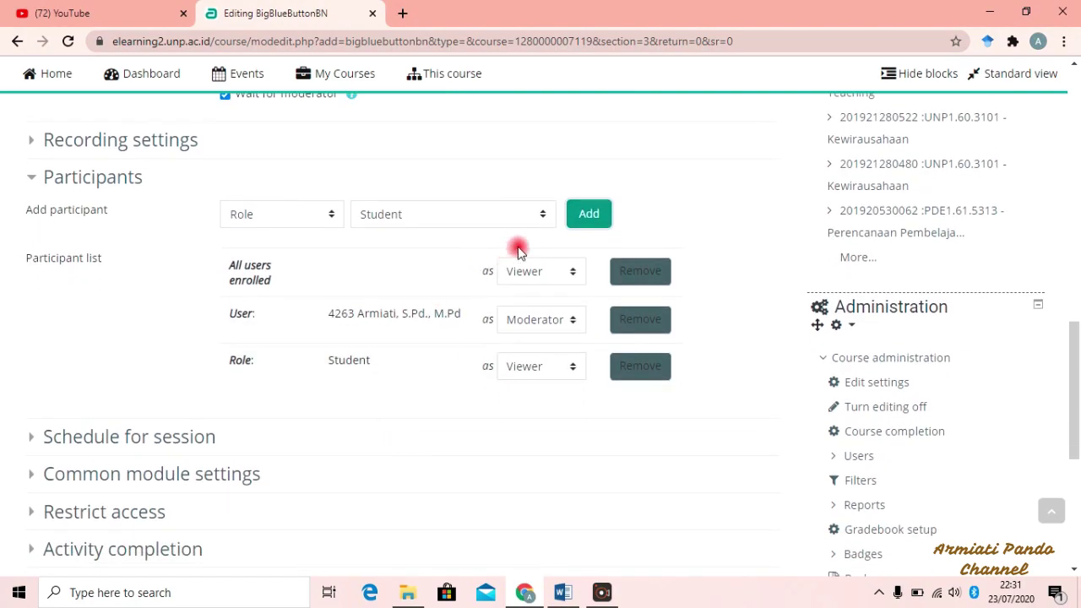
click(496, 217)
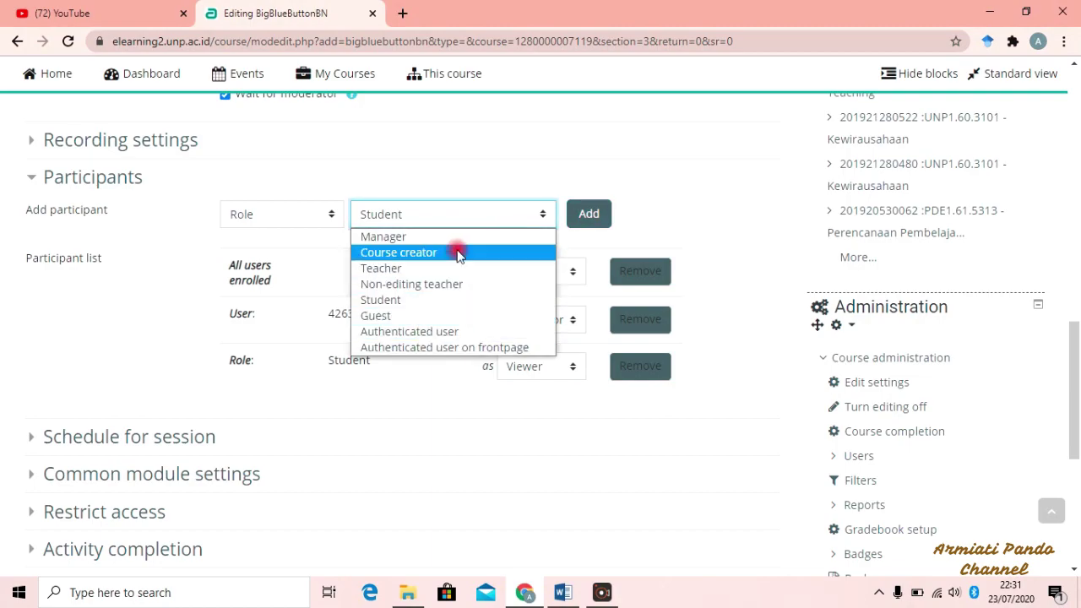
click(473, 217)
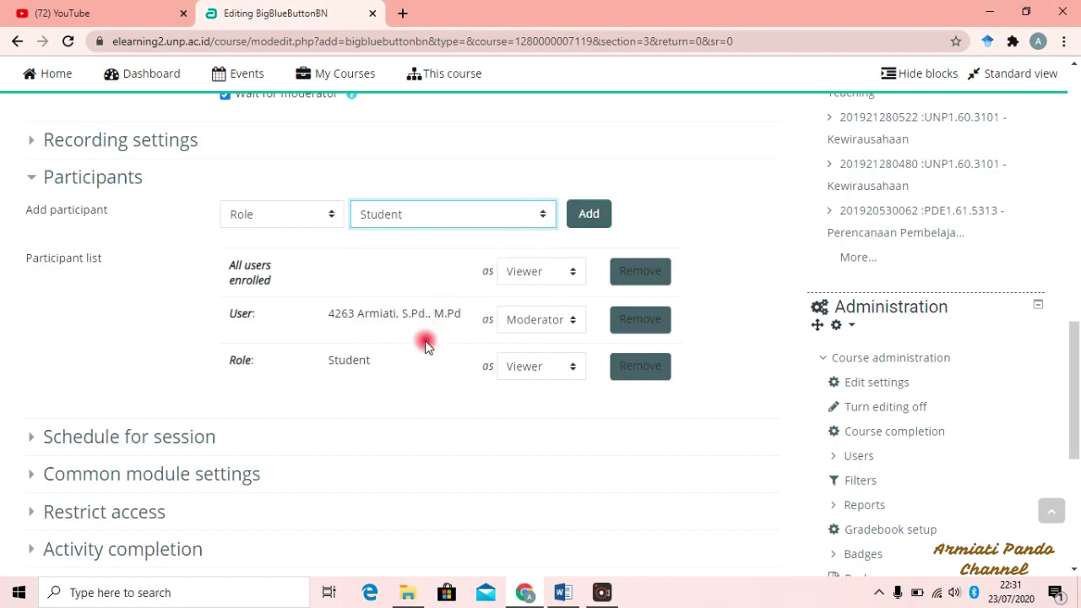
Show the session schedule, enable the join open time and set its minutes to 40 for an opening at 22:40 on 23 July 2020
scroll(437, 394, down, 2)
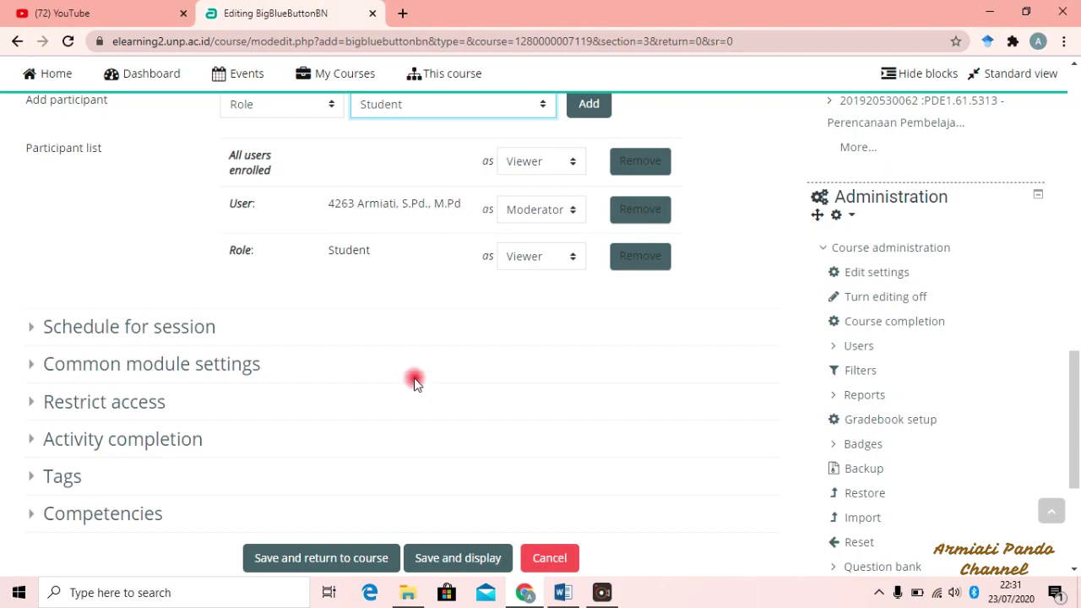
click(108, 337)
scroll(282, 410, down, 1)
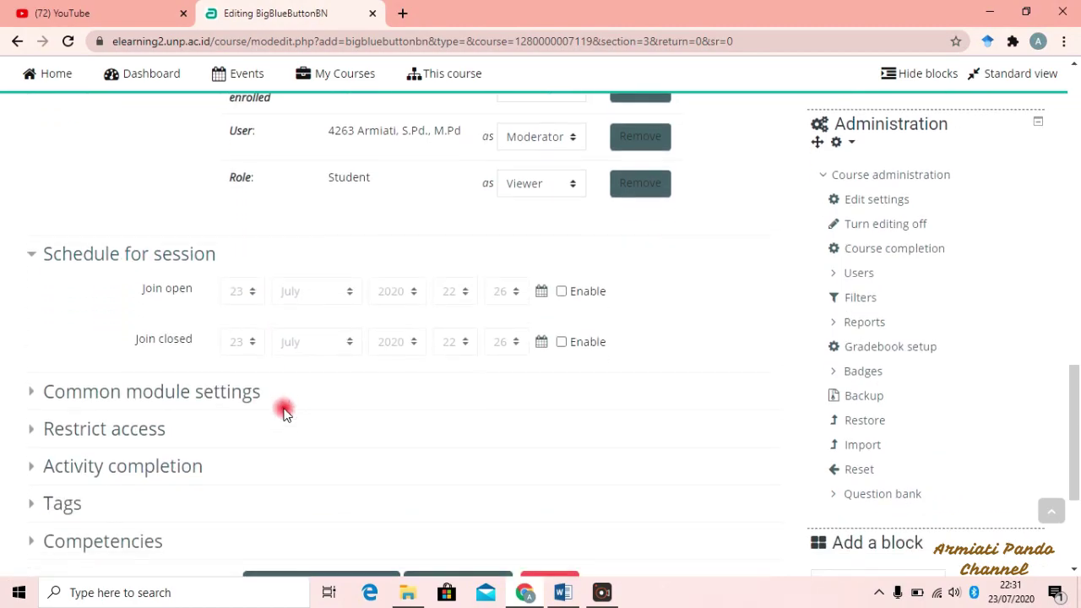
click(562, 286)
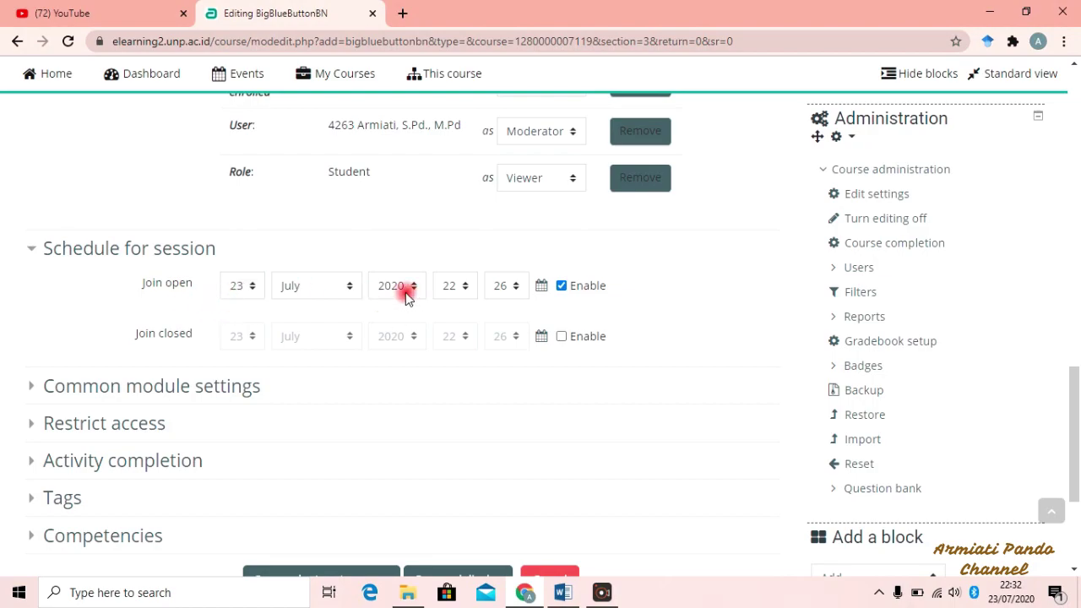
click(511, 289)
scroll(502, 502, down, 3)
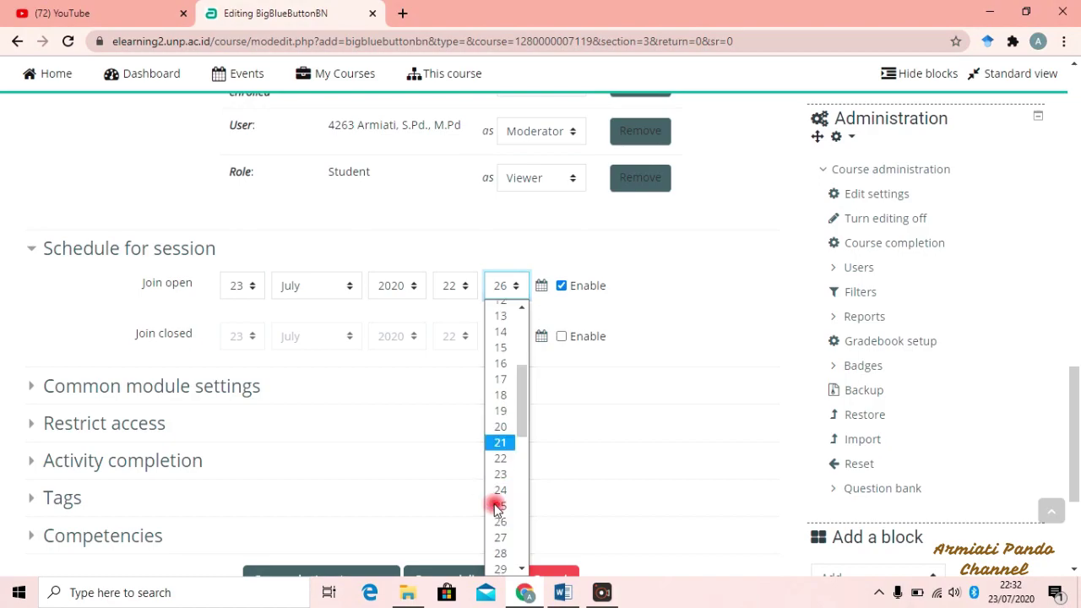
scroll(509, 532, down, 3)
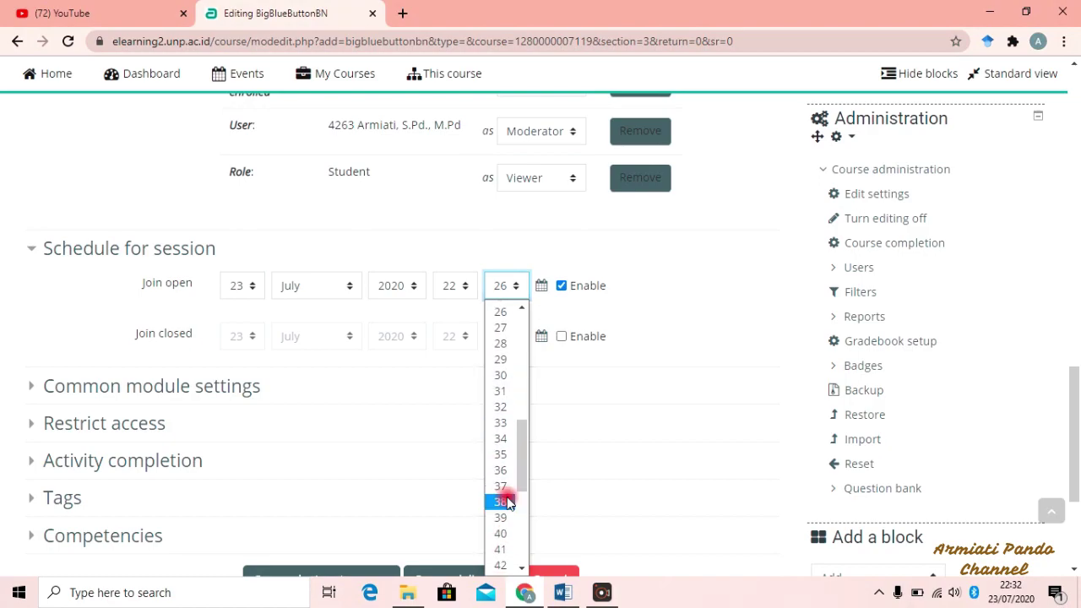
click(499, 531)
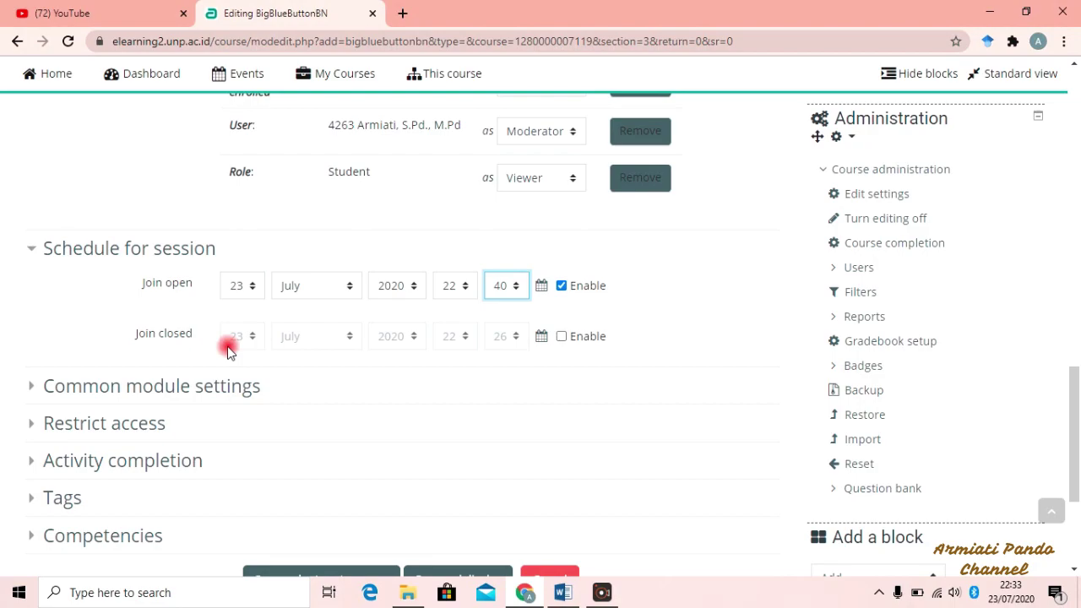
Enable the join closed time and set its minutes to 59 so joining ends at 22:59 on 23 July 2020
click(562, 336)
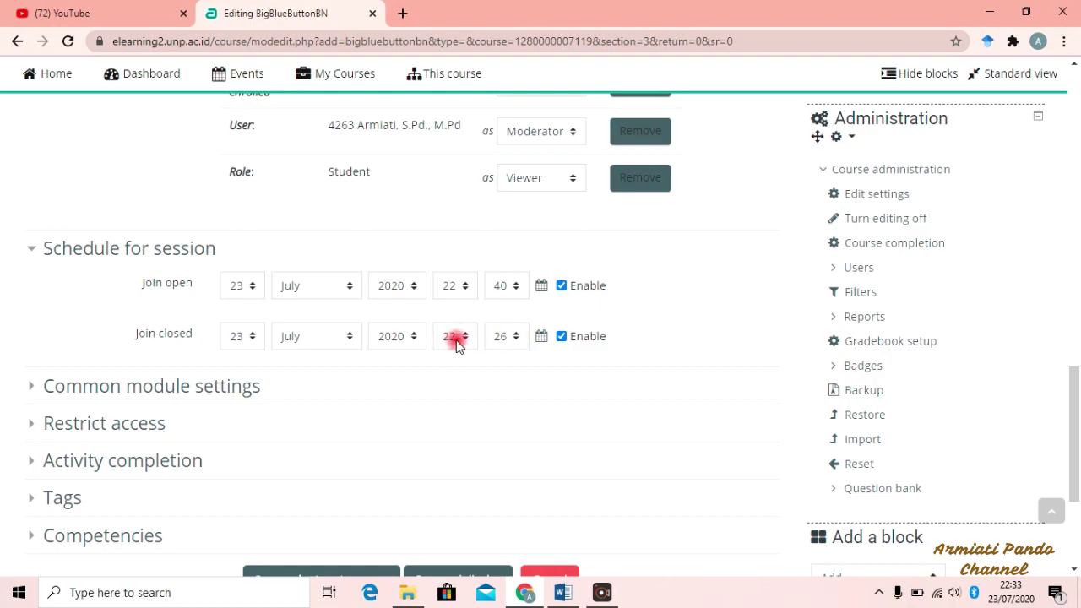
click(515, 336)
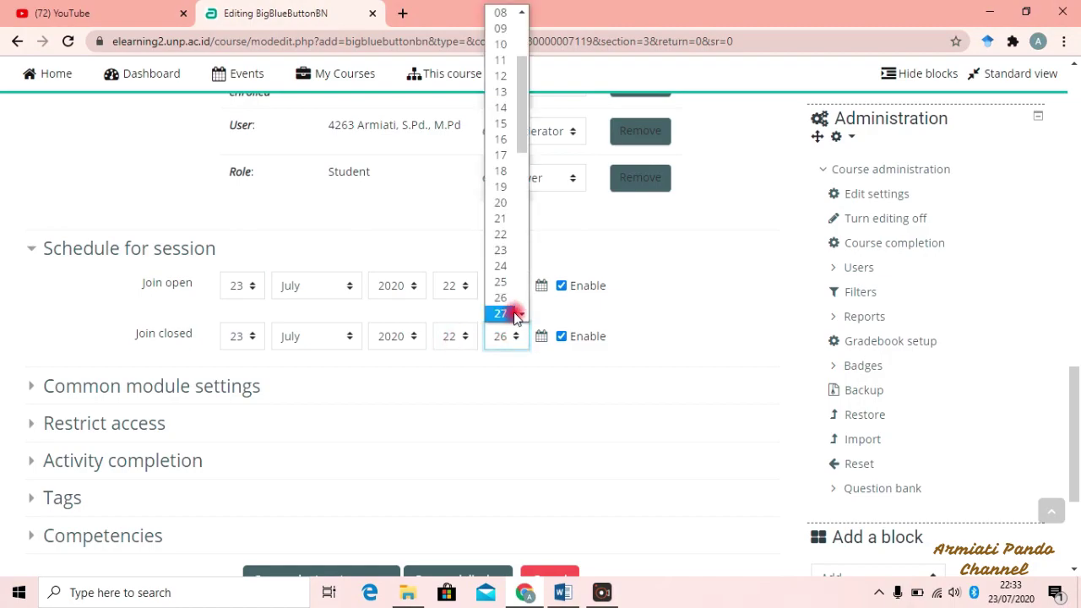
scroll(506, 314, down, 10)
click(502, 314)
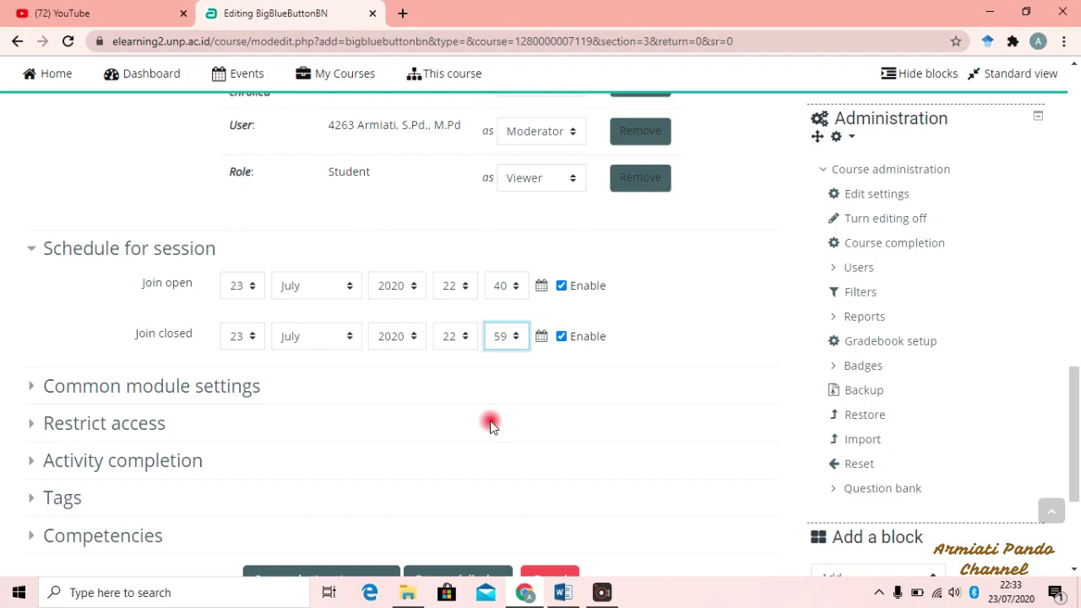
Set the activity's completion tracking to "Show activity as complete when conditions are met"
scroll(490, 424, down, 3)
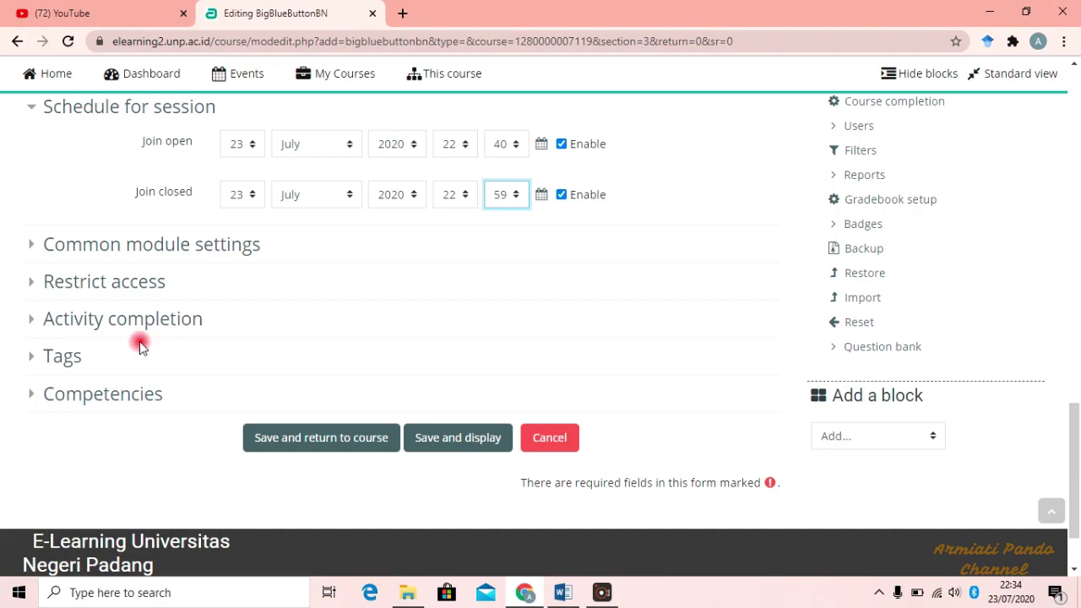
click(107, 327)
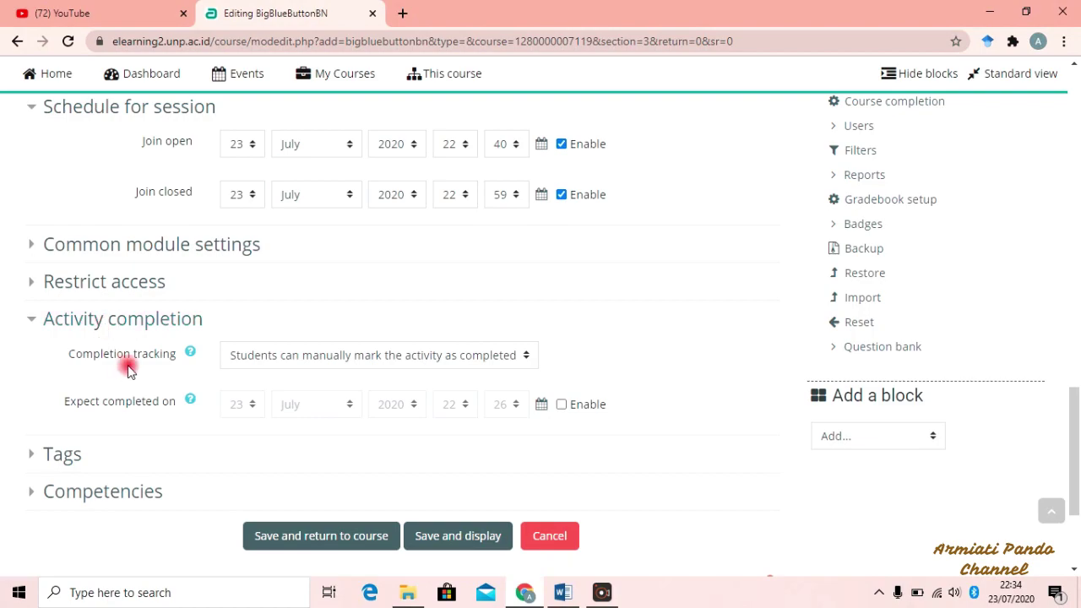
click(390, 361)
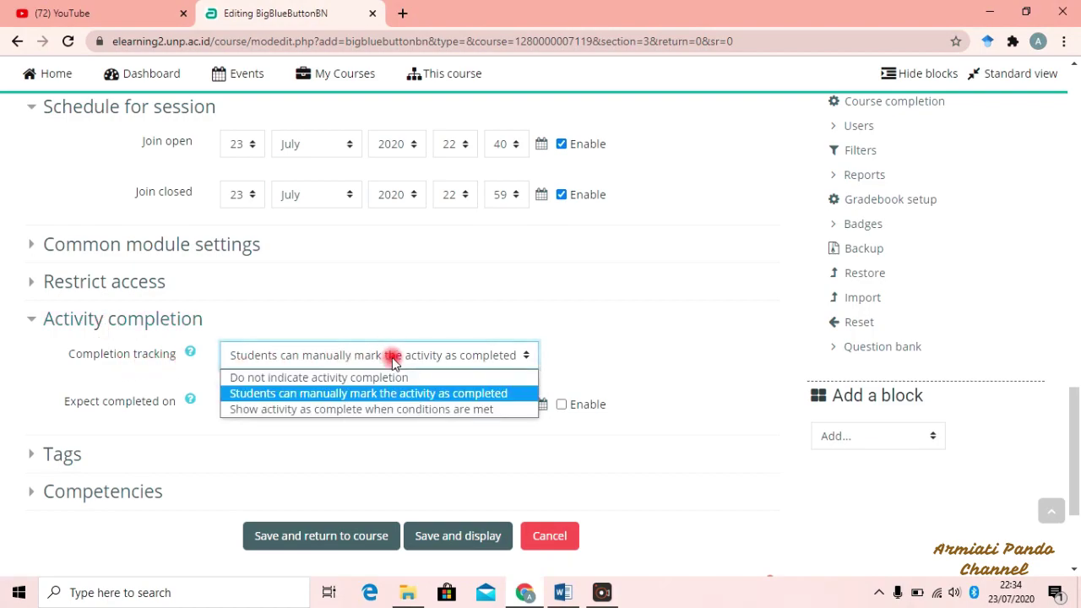
click(355, 409)
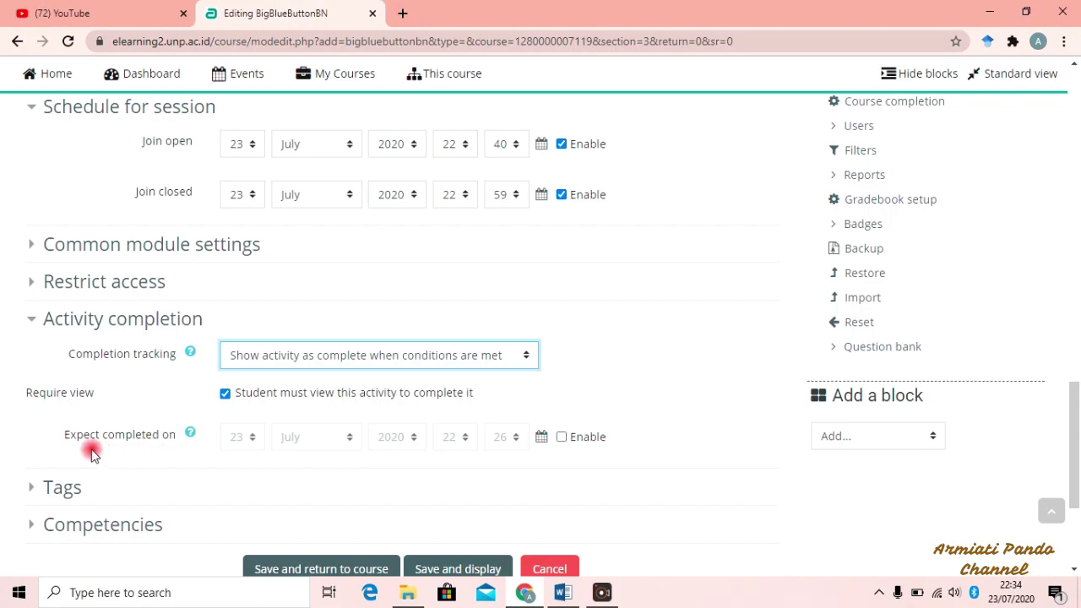
Enable the expected completion date and set its minutes to 59, for 22:59 on 23 July 2020
click(561, 438)
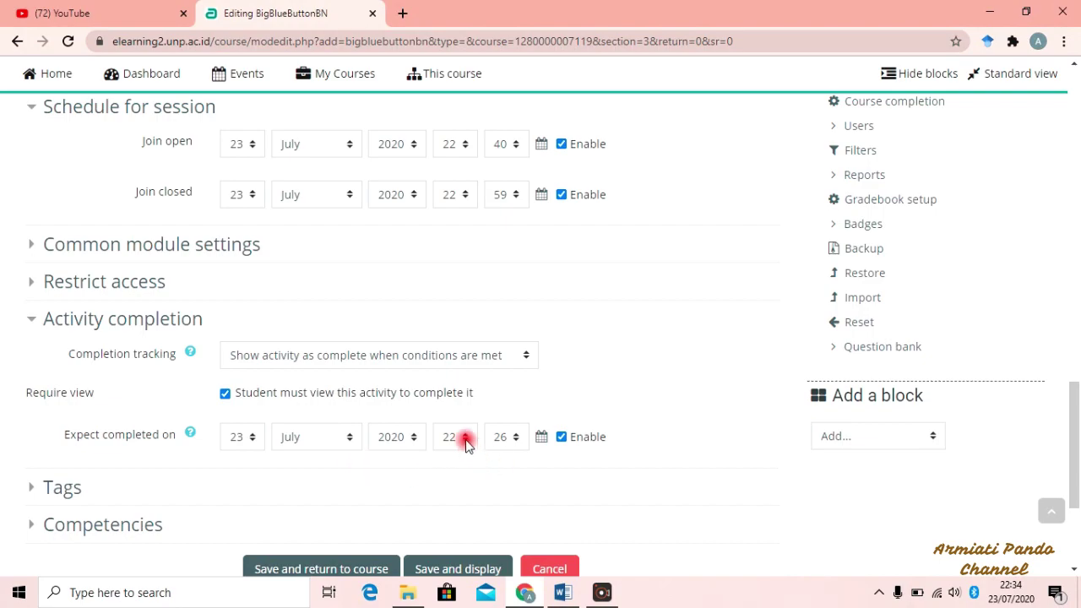
click(514, 438)
scroll(505, 406, down, 10)
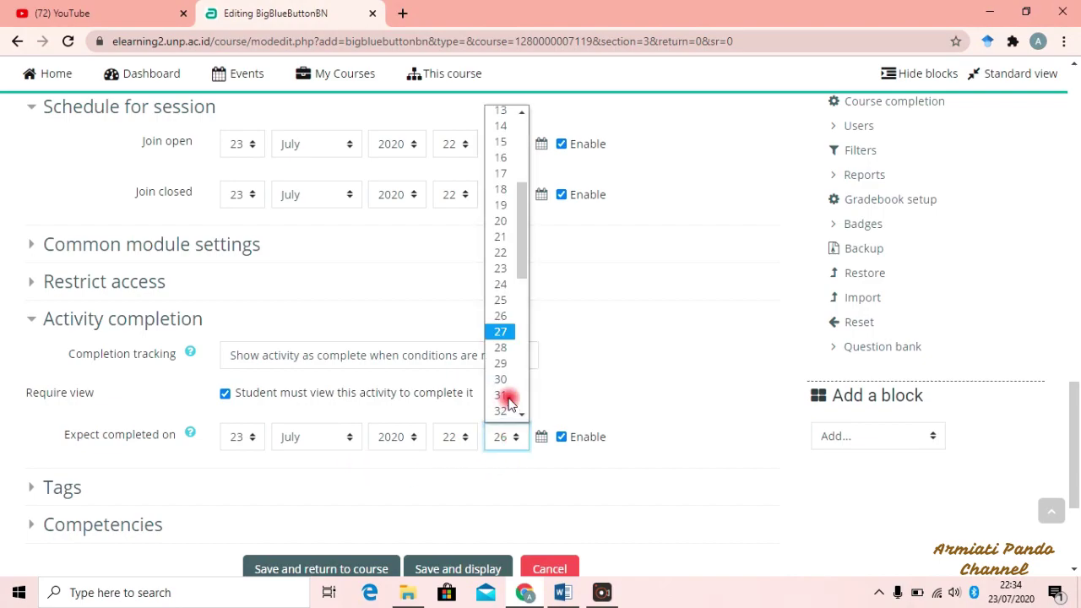
click(502, 413)
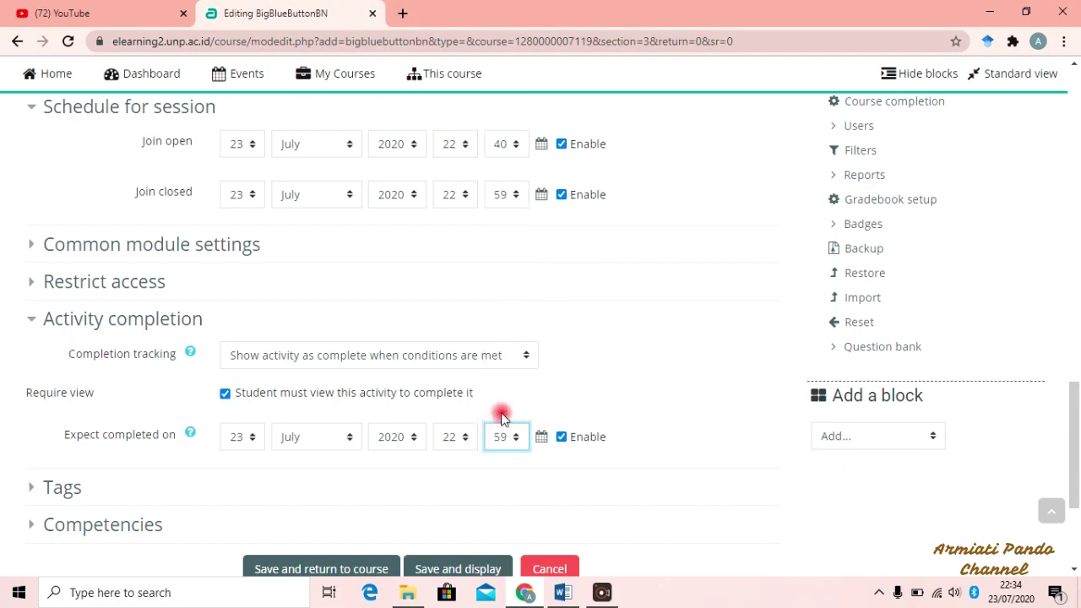
Save the video conference activity, return to the course and show the new entry under PERTEMUAN 2
scroll(376, 481, down, 3)
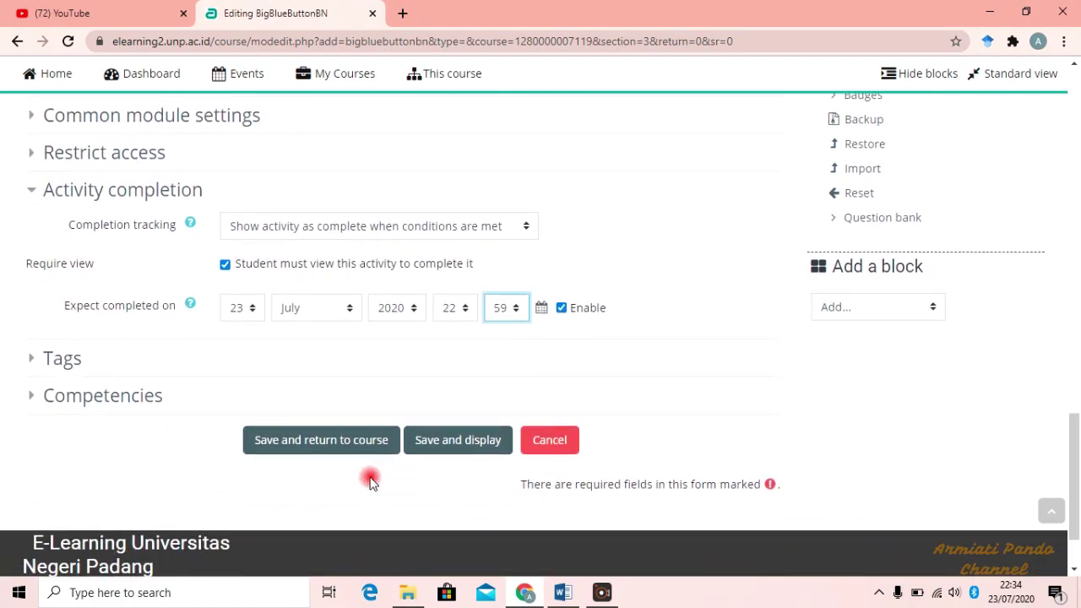
click(297, 442)
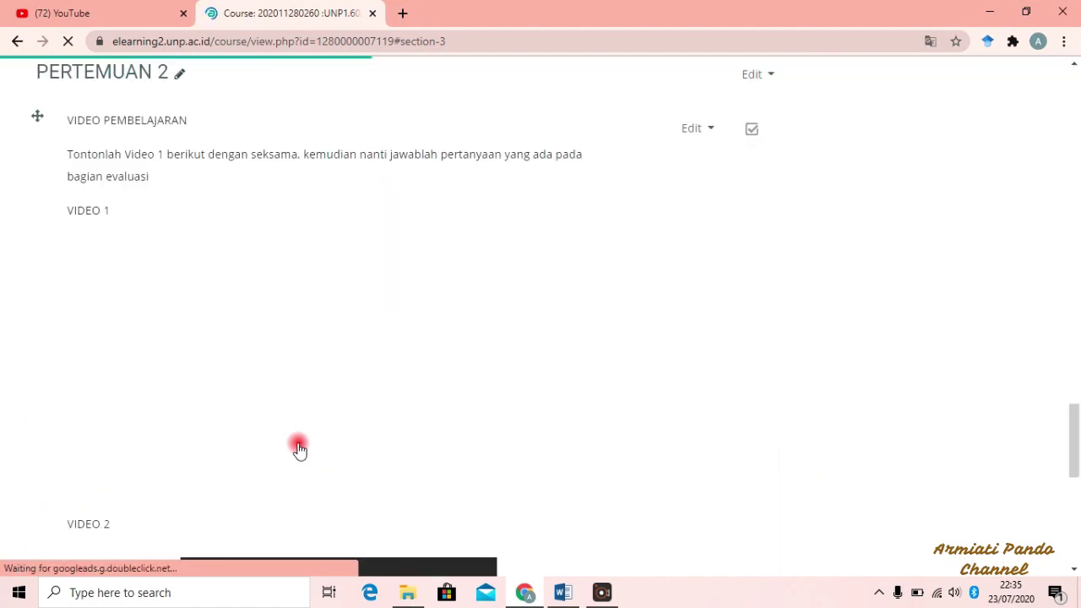
scroll(297, 447, down, 6)
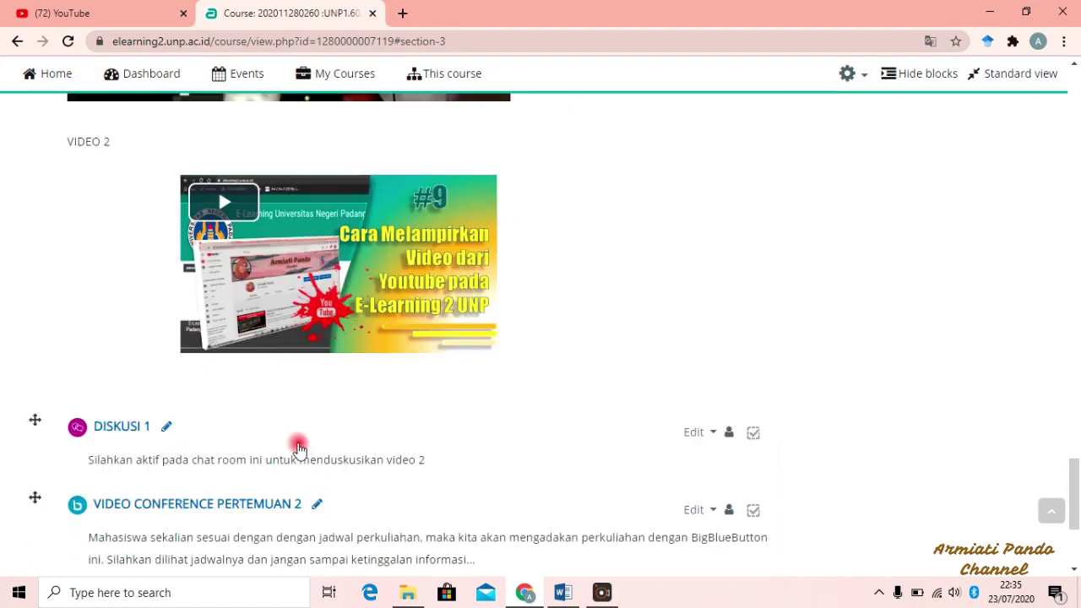
scroll(297, 447, down, 2)
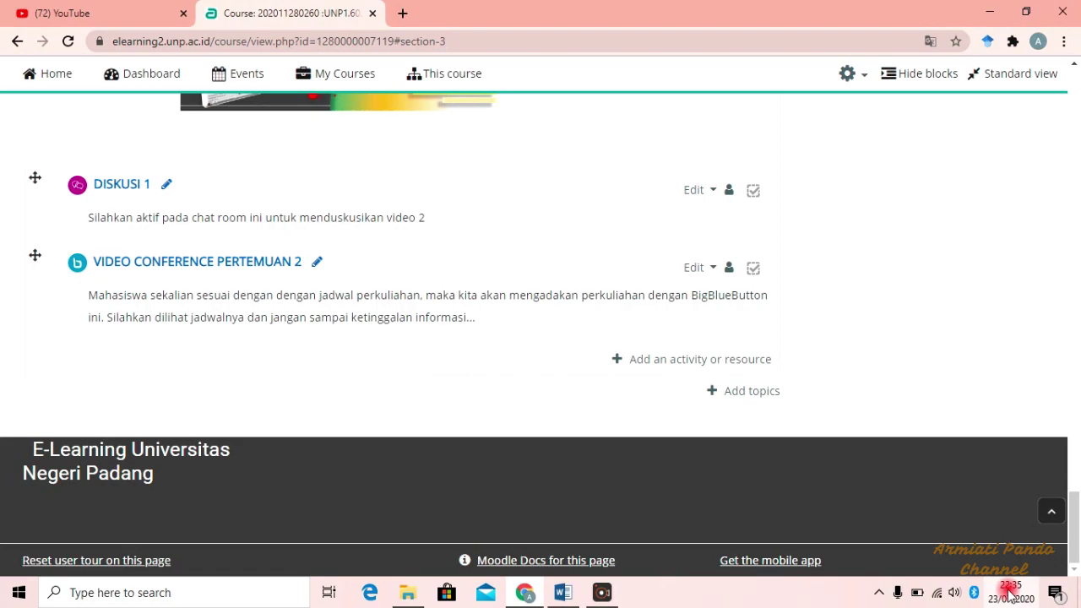
click(601, 594)
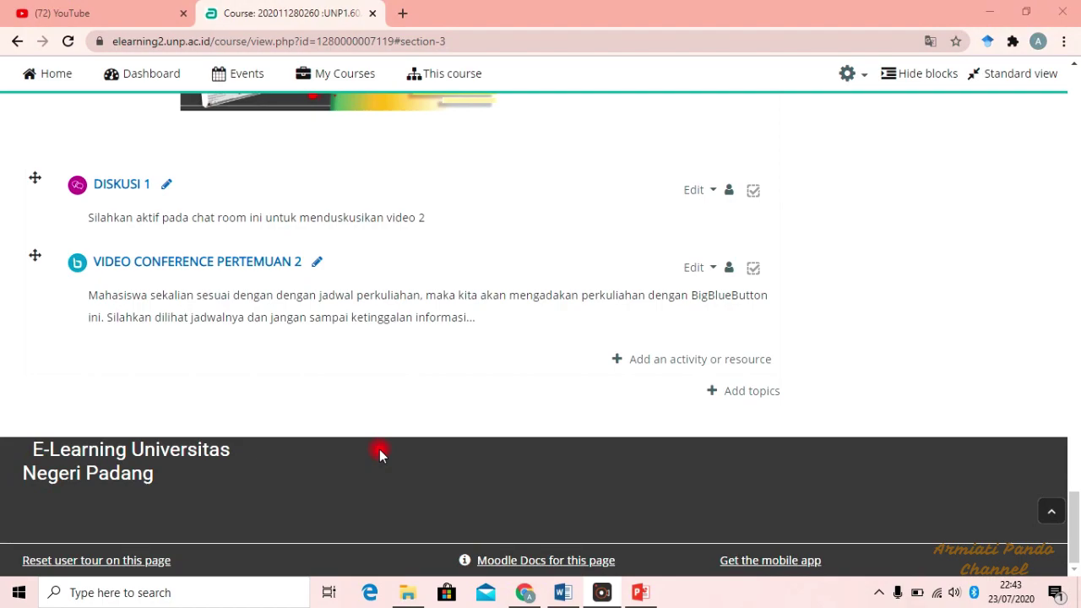
Open the VIDEO CONFERENCE PERTEMUAN 2 activity and join its session
click(165, 265)
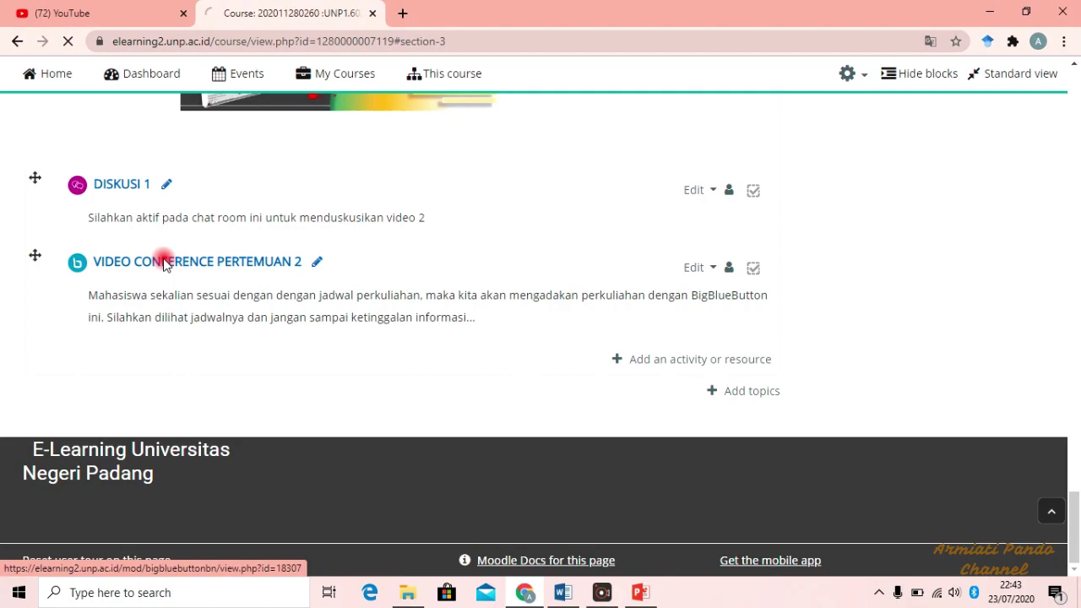
scroll(332, 488, down, 3)
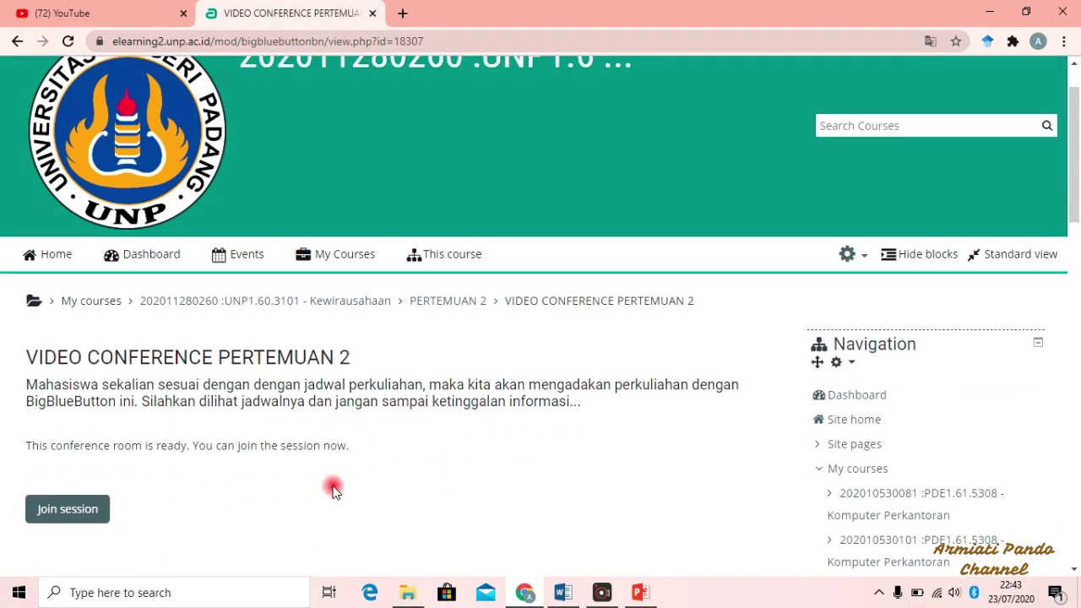
scroll(333, 488, down, 2)
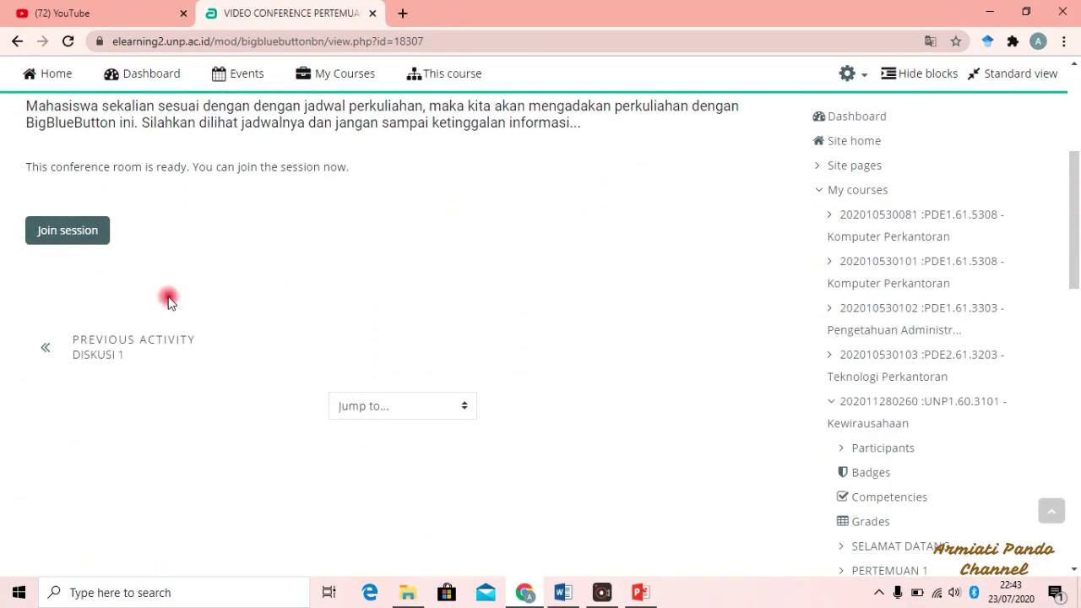
click(59, 242)
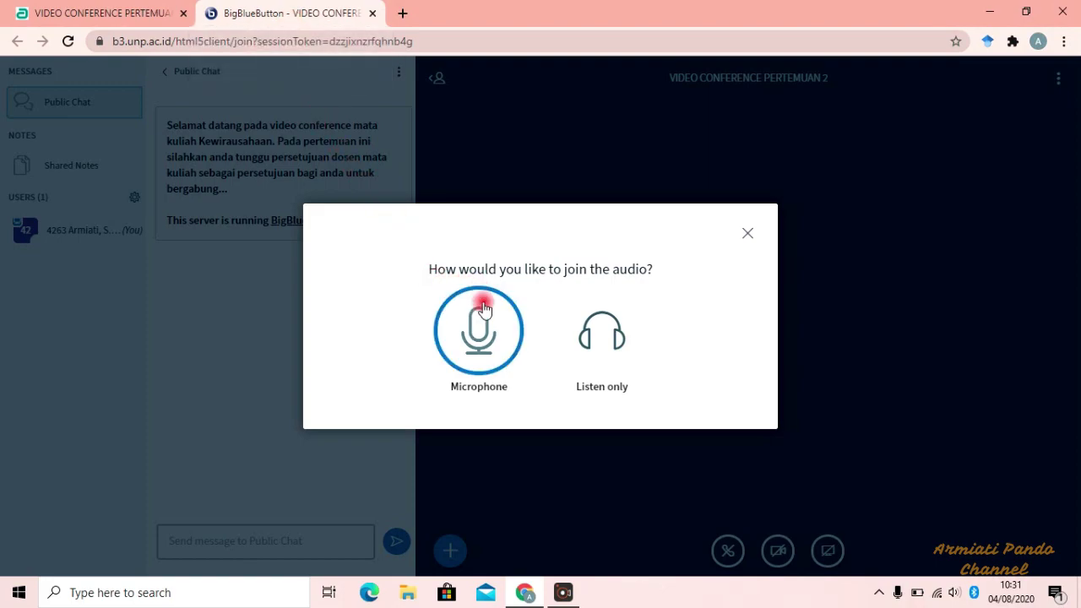
Join the audio with the microphone, passing the echo test, and share the integrated camera at medium quality
click(477, 359)
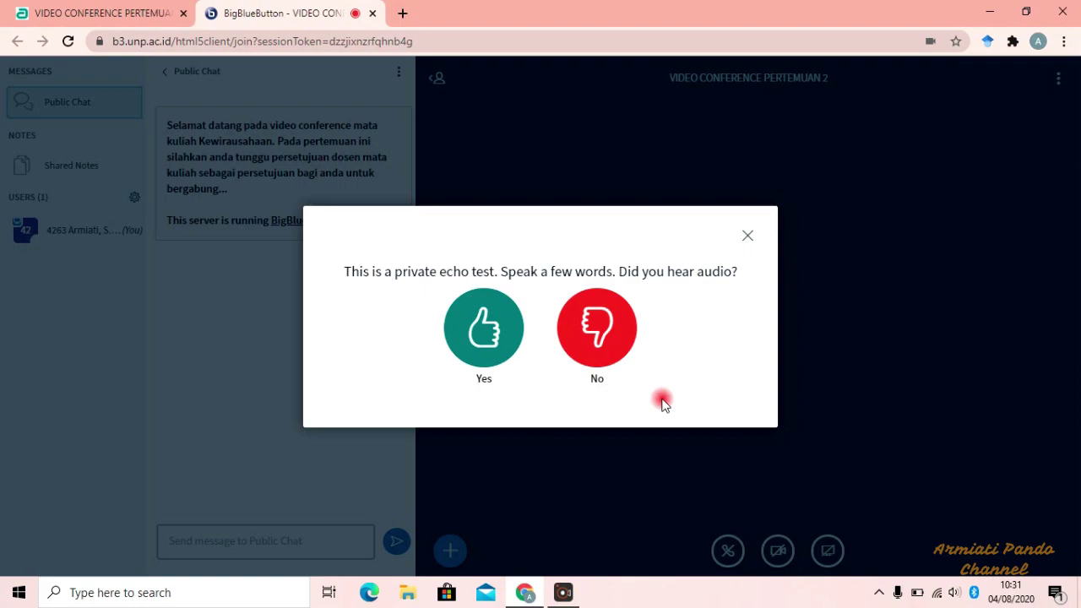
click(475, 334)
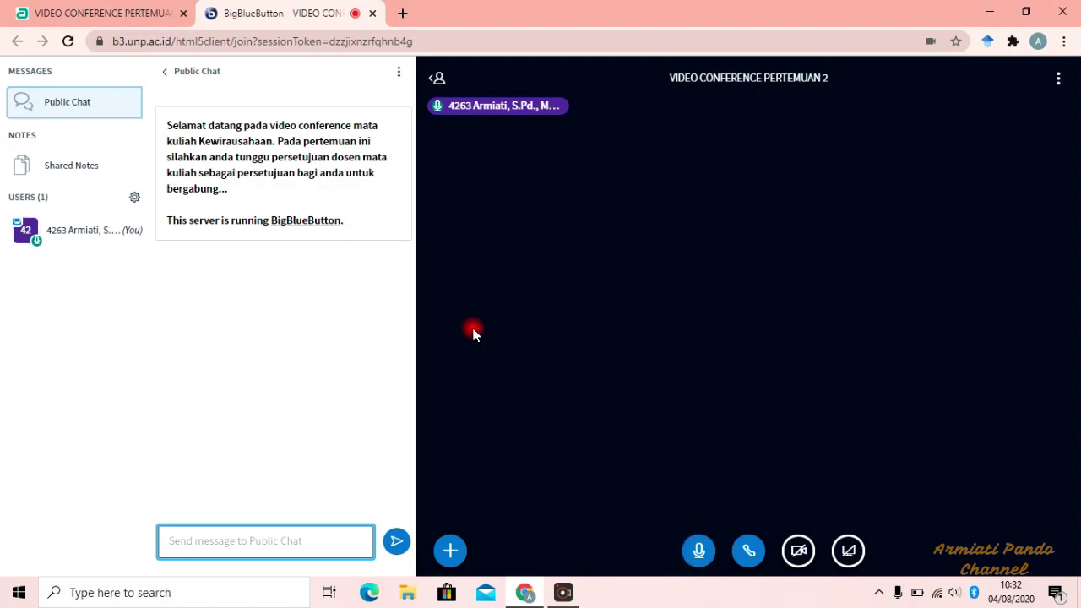
click(795, 551)
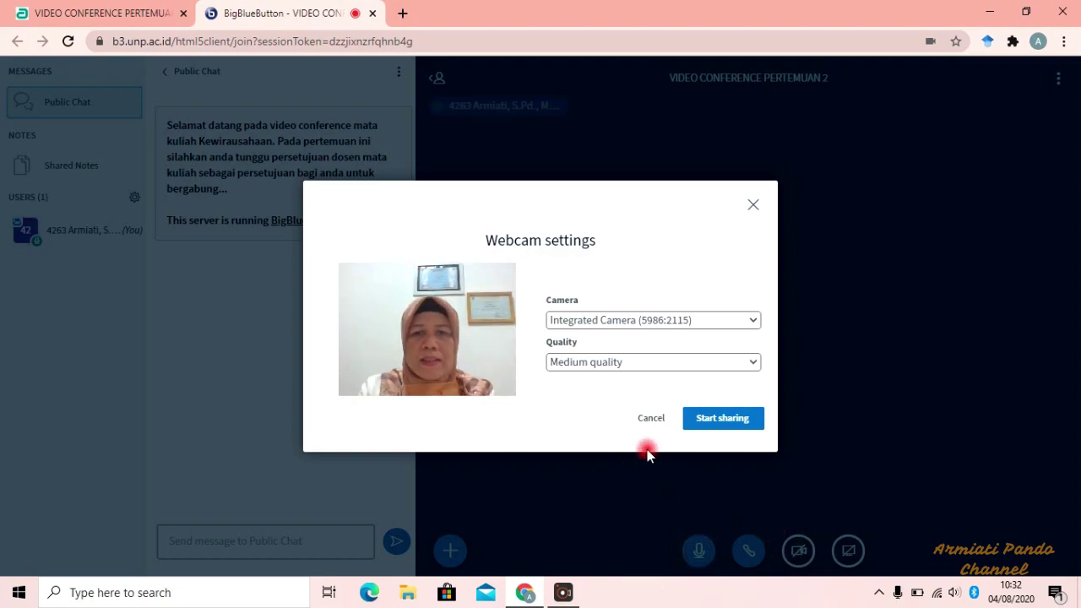
click(716, 421)
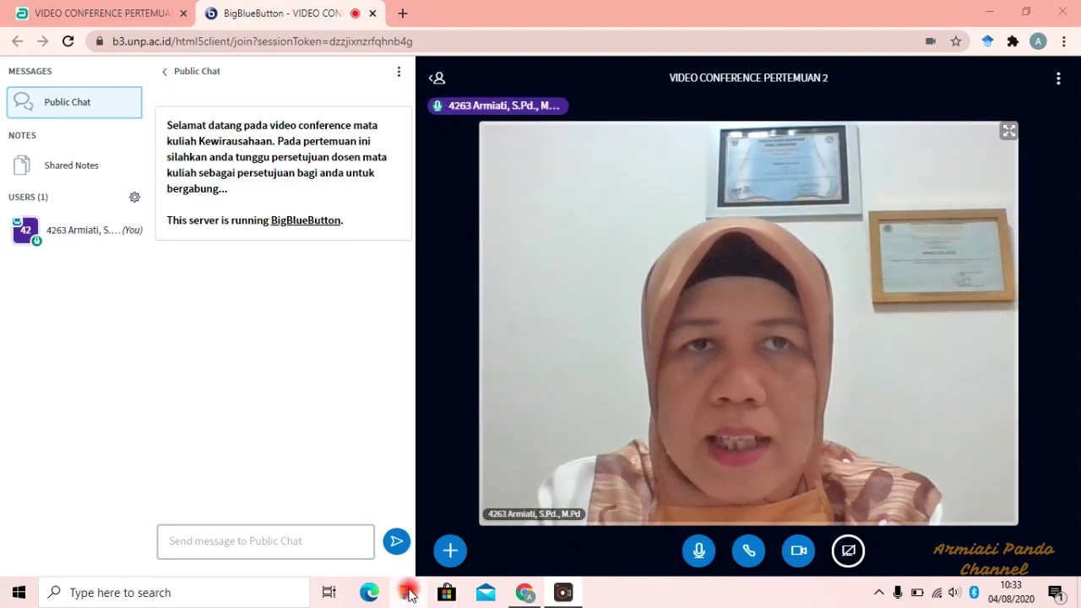
Switch to File Explorer, open the MATERI 1 KWU UNP presentation from the BAHAN-BAHAN folder and browse to its PRASYARAT WIRAUSAHA slide
click(407, 593)
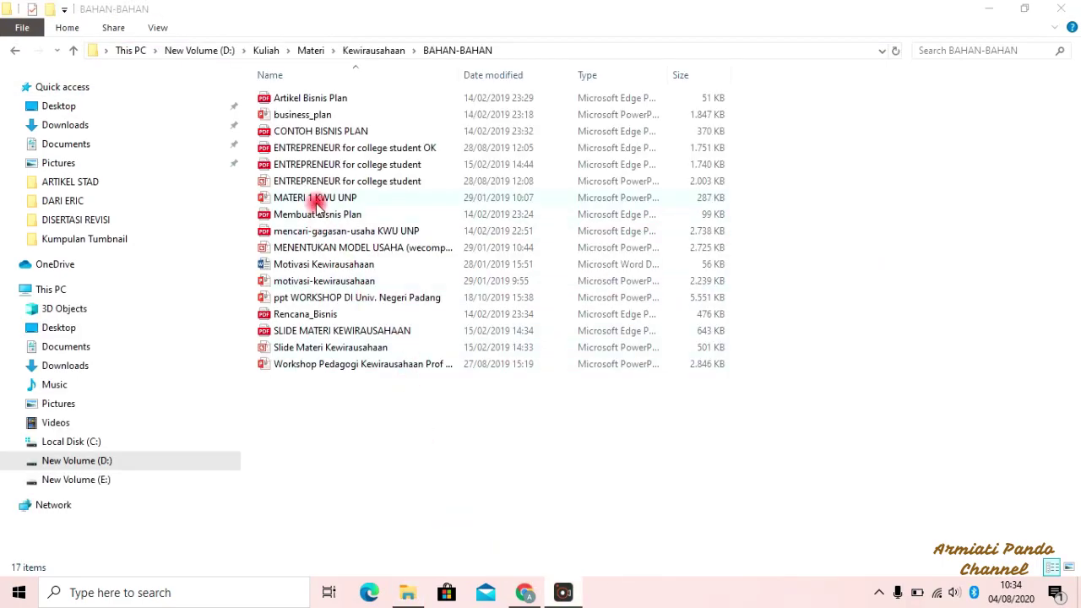
click(297, 200)
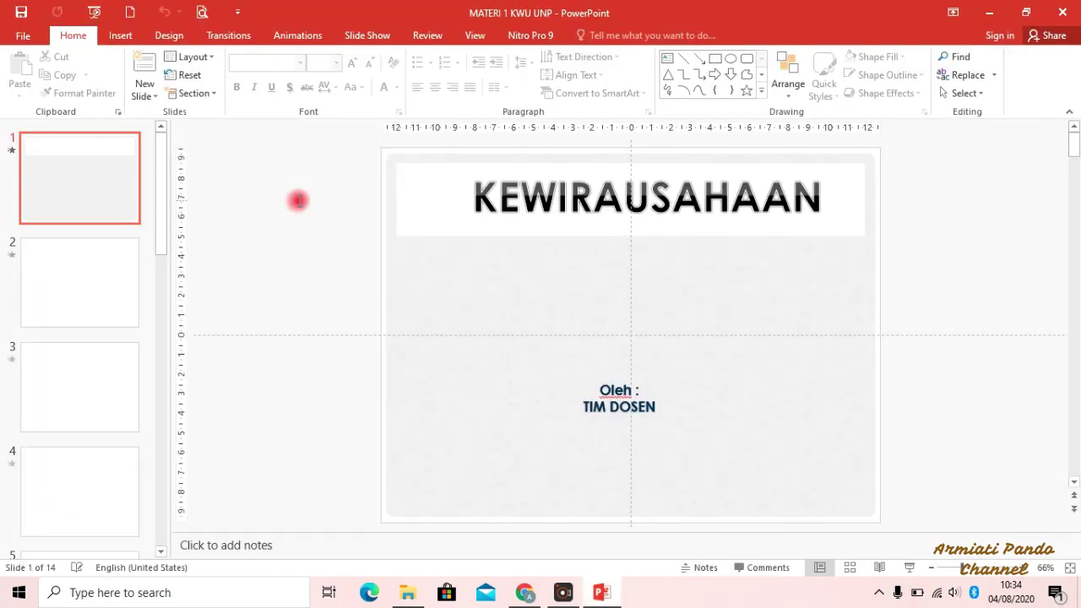
scroll(490, 213, down, 4)
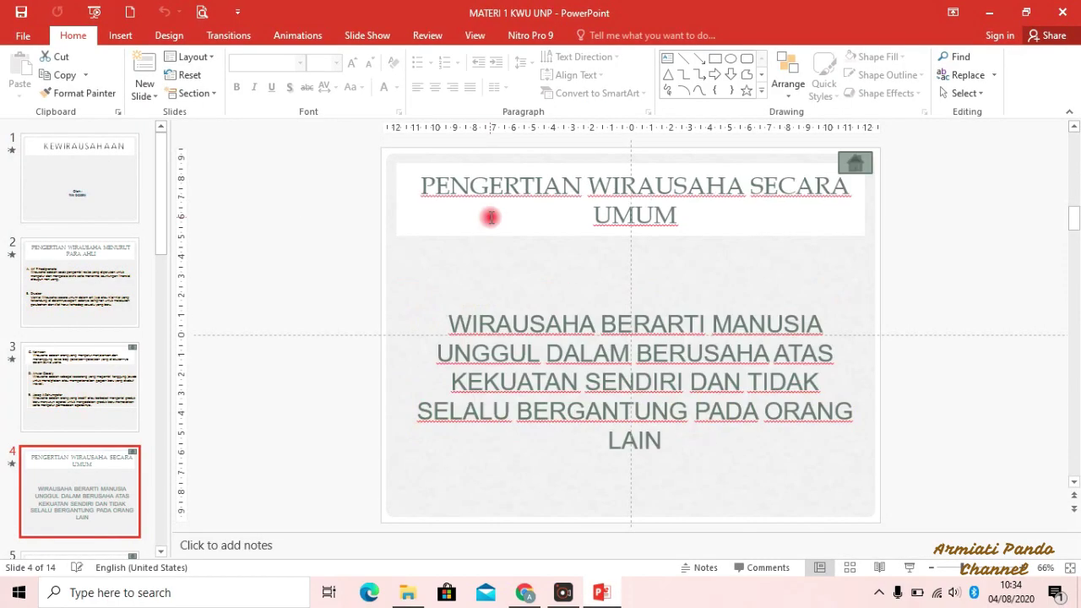
scroll(490, 217, down, 3)
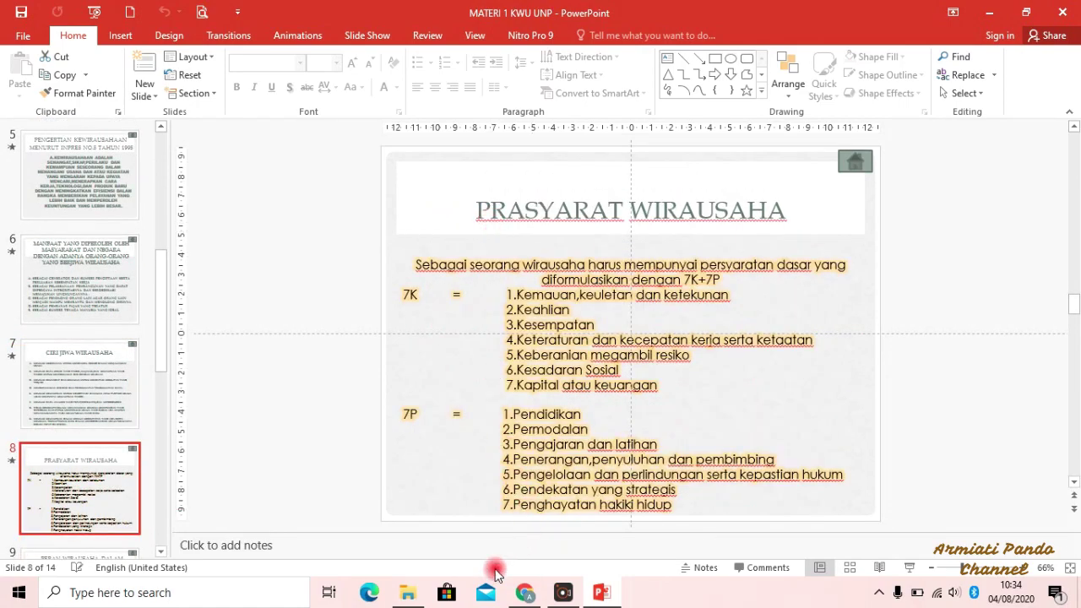
Return to the BigBlueButton session in Chrome and share the MATERI 1 KWU UNP PowerPoint window
click(524, 592)
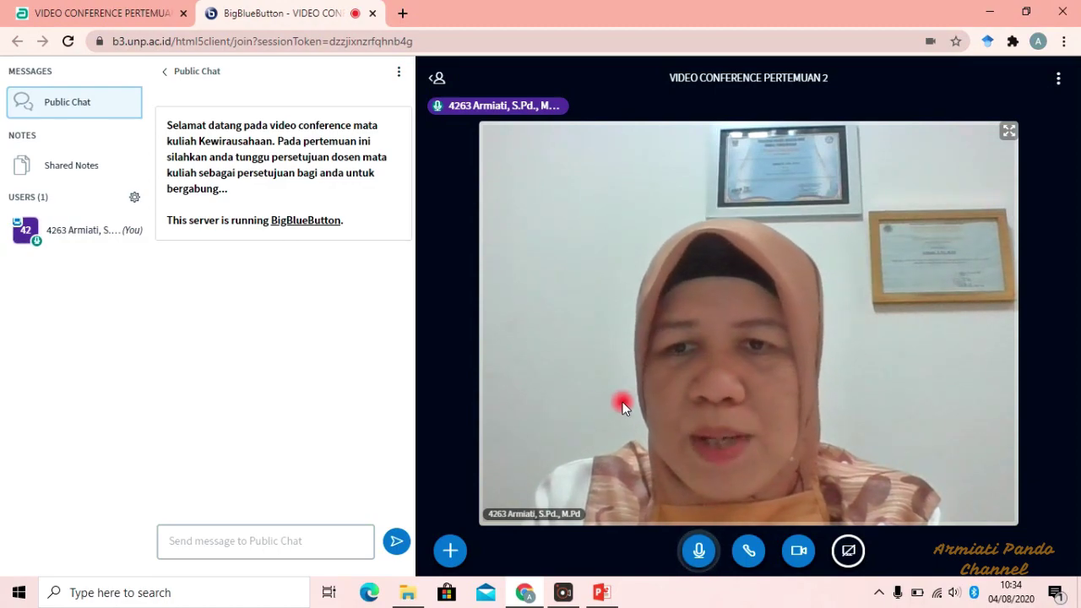
click(844, 550)
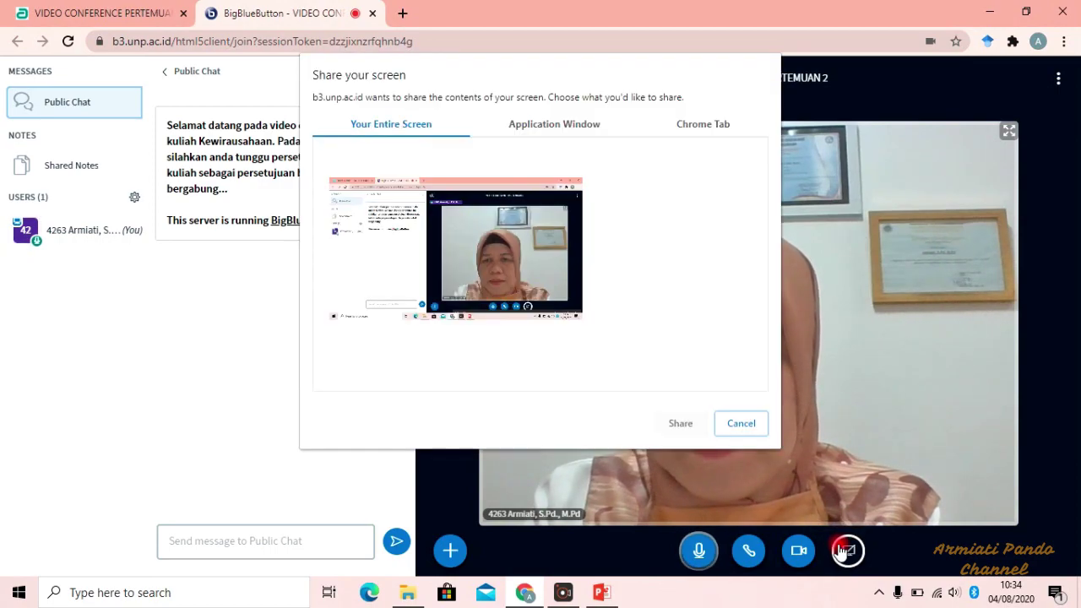
click(556, 133)
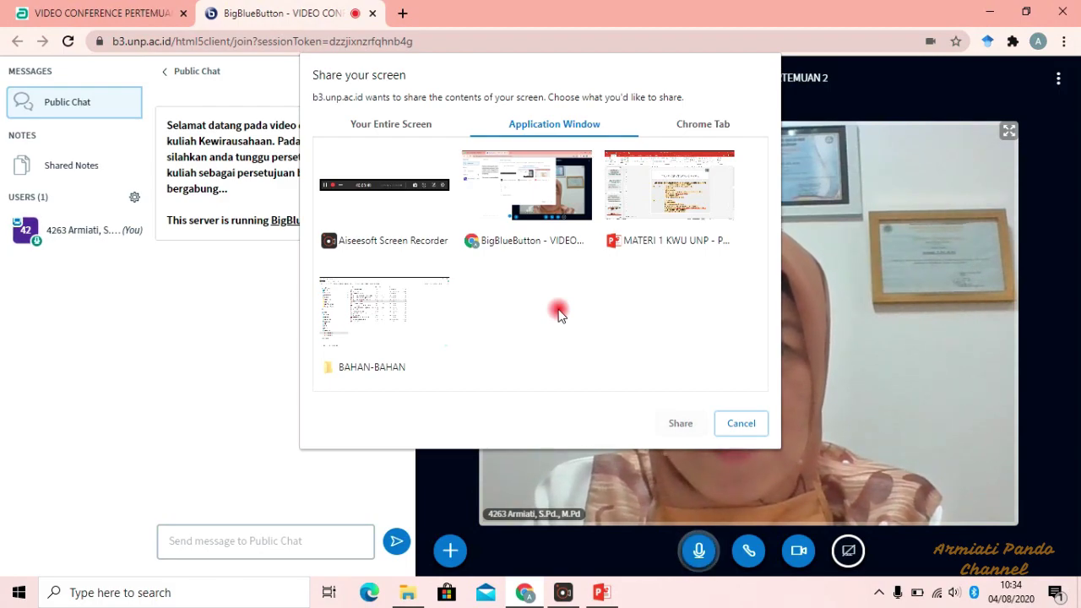
click(664, 193)
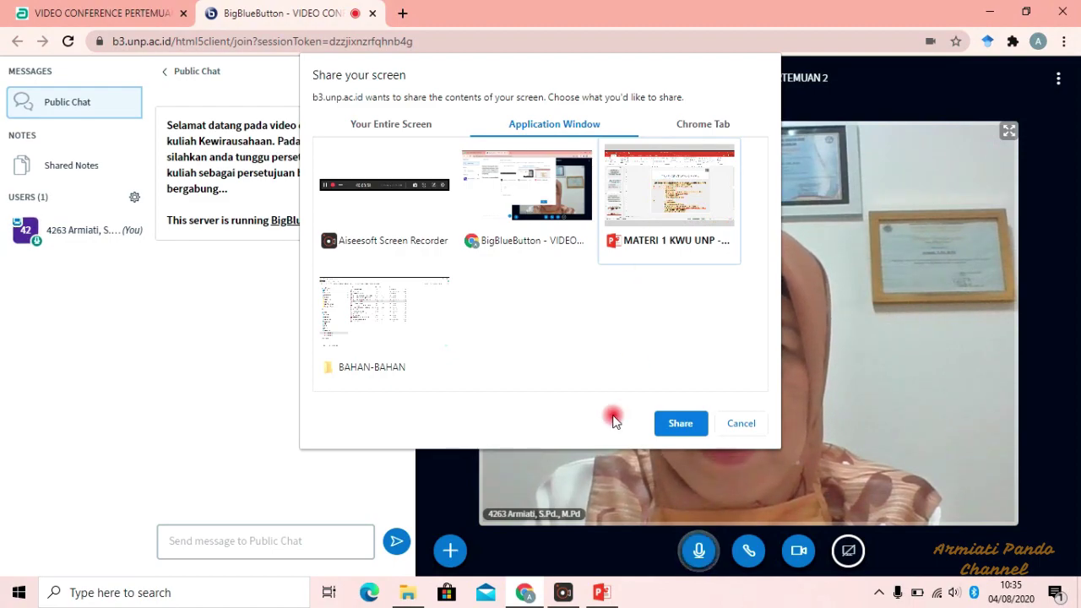
click(673, 427)
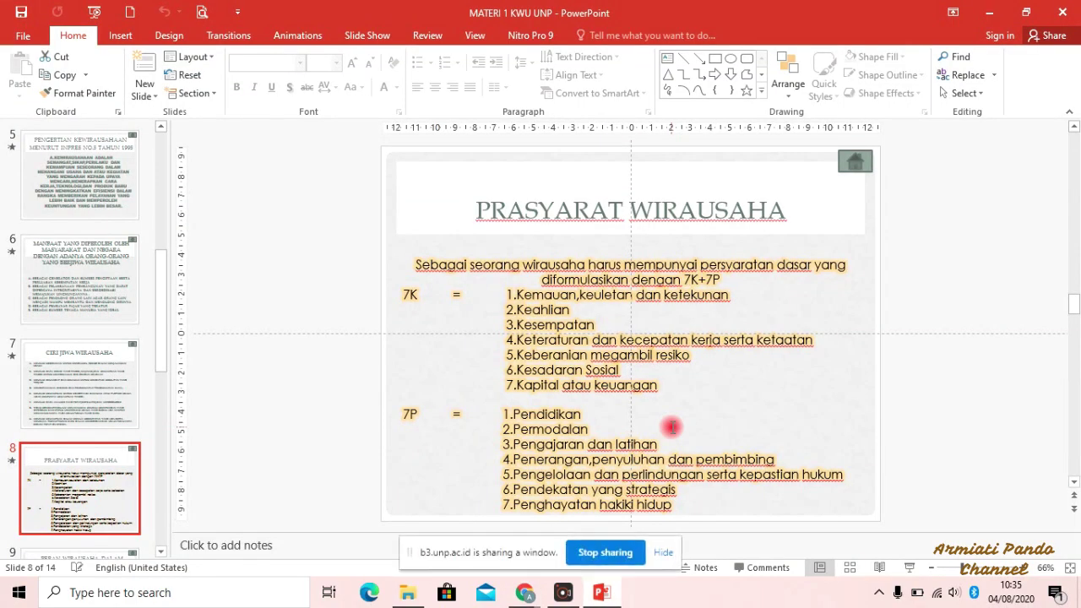
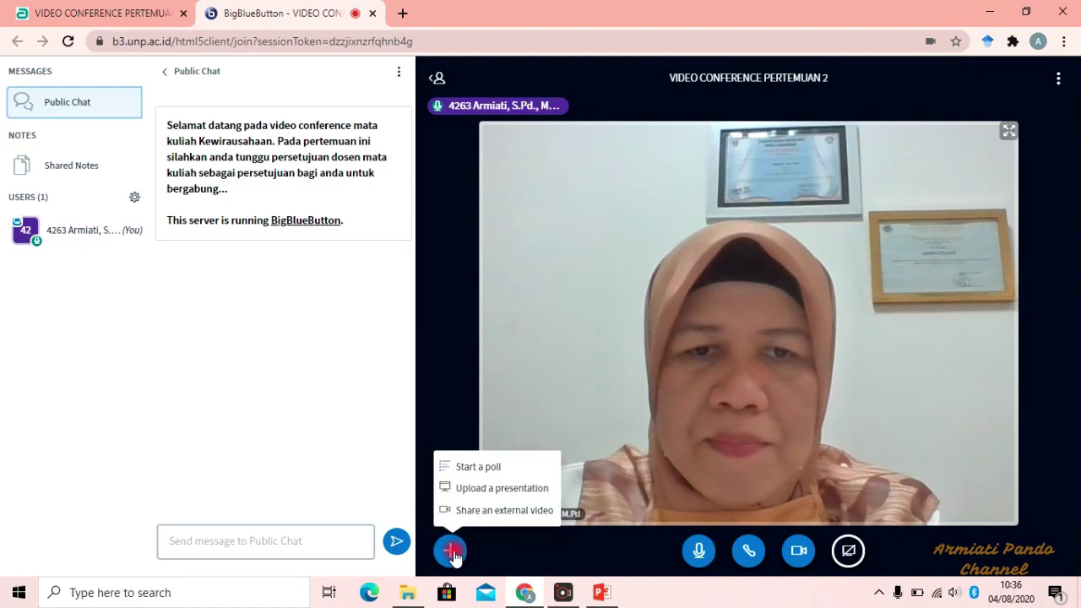
Open the external video sharing form, search YouTube in a new tab for "kewirausahaan", and open the video "Technopreneurship: Proses Kewirausahaan"
click(487, 513)
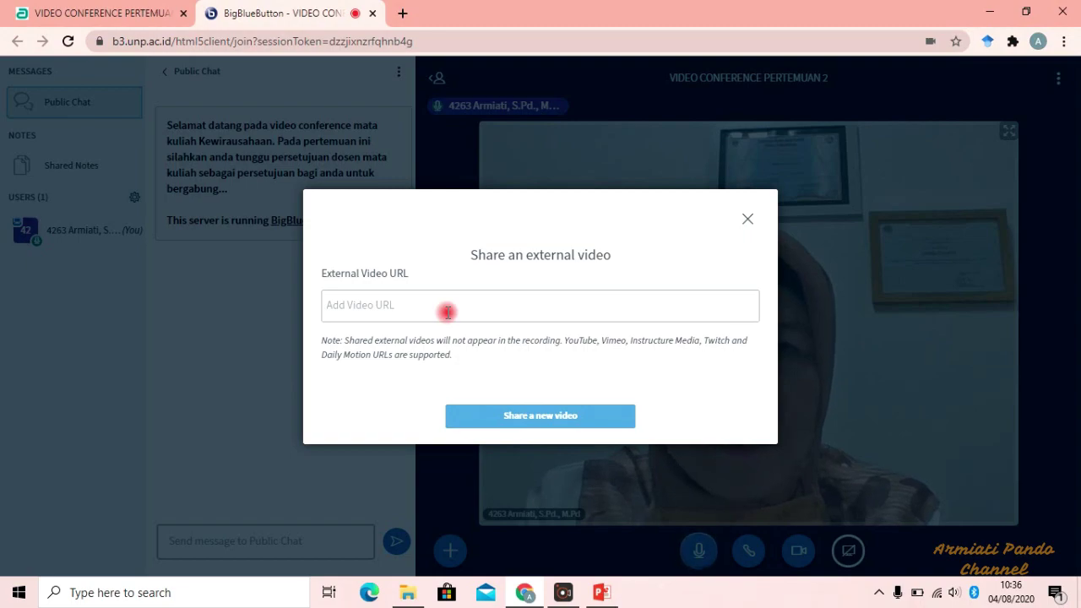
click(406, 15)
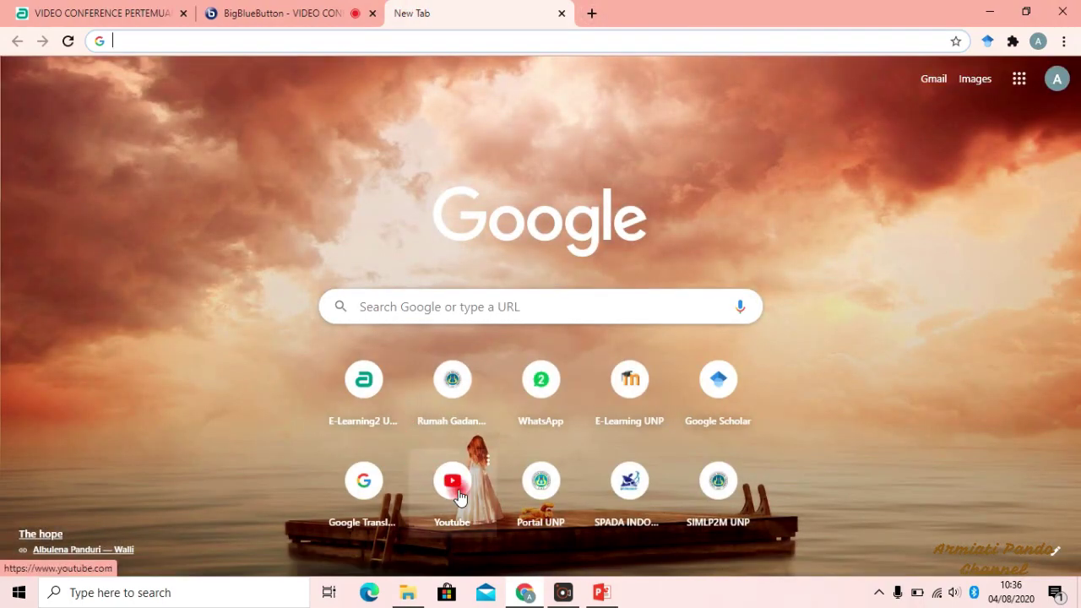
click(458, 495)
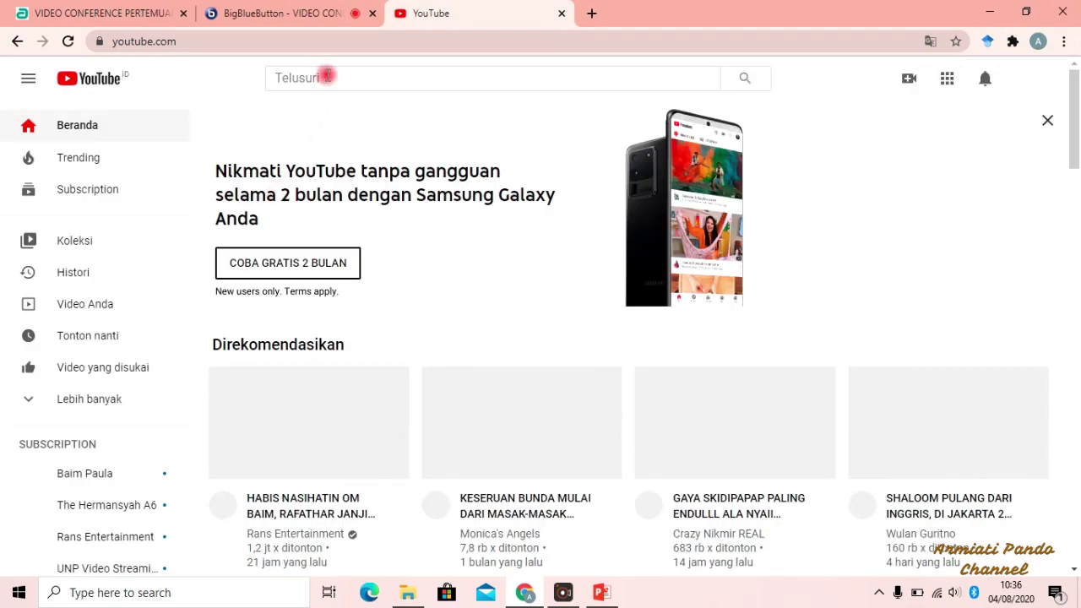
click(325, 77)
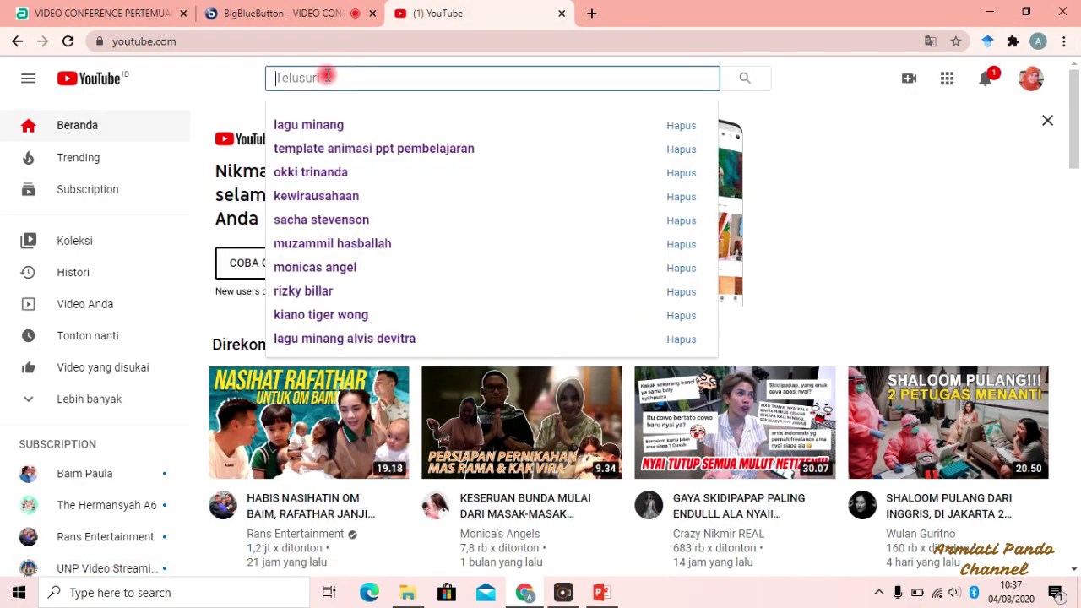
text(kew)
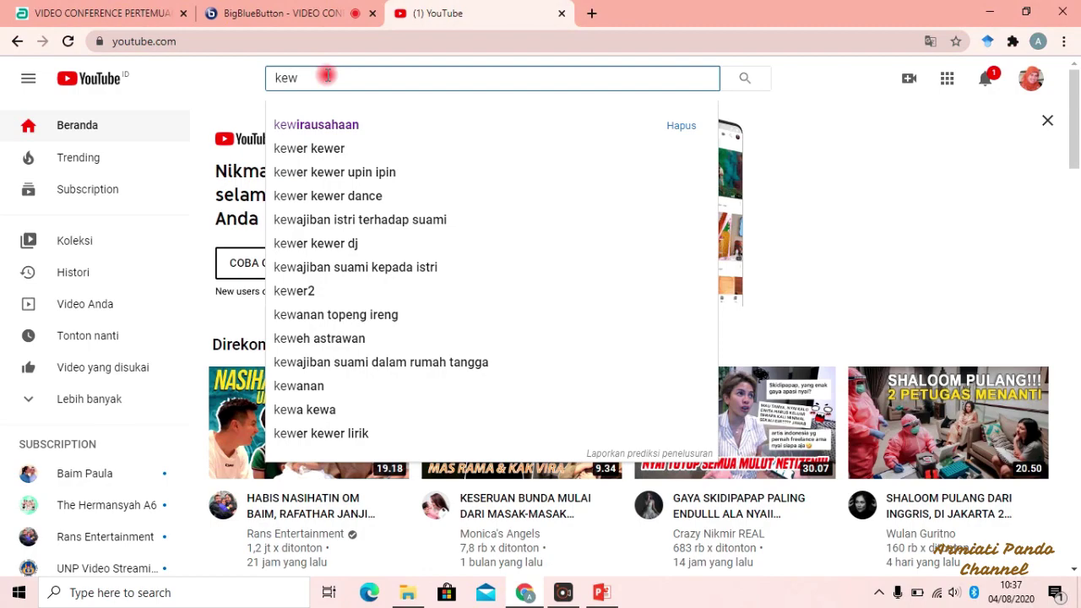
key(Down)
key(Return)
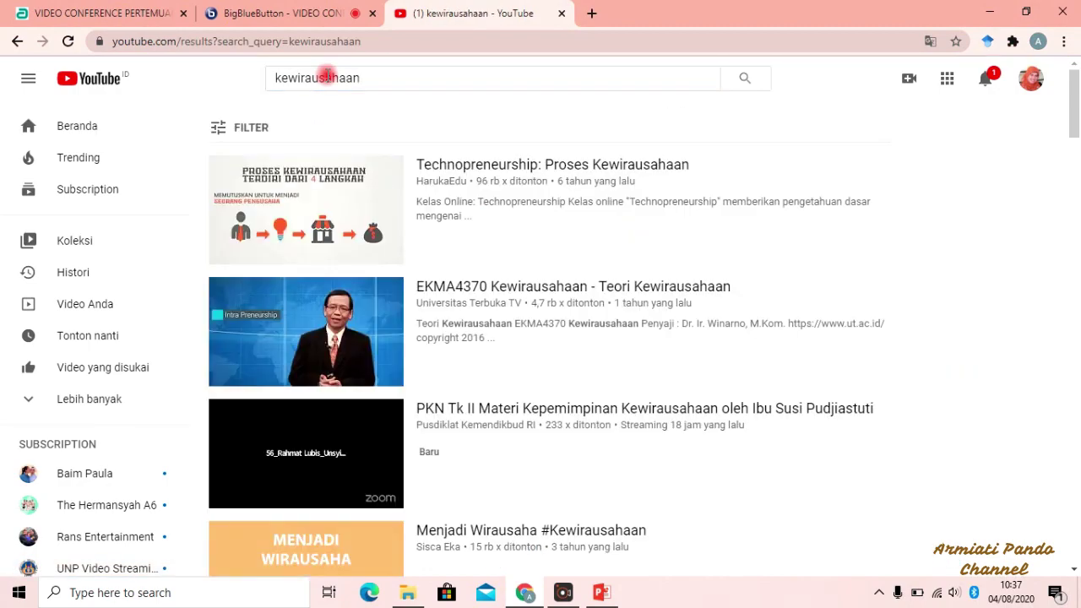
click(299, 213)
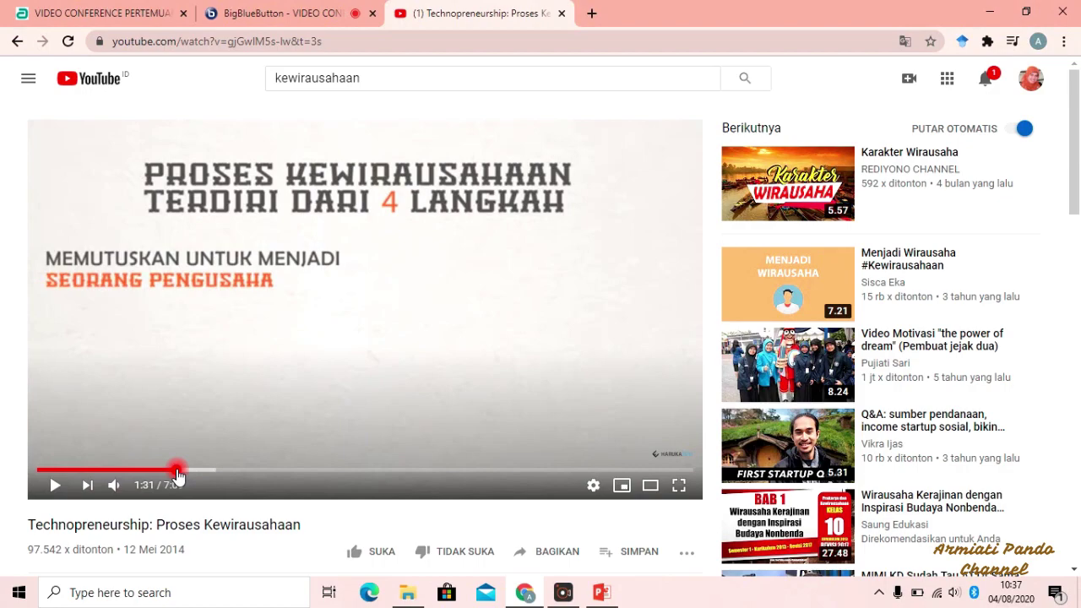
click(203, 42)
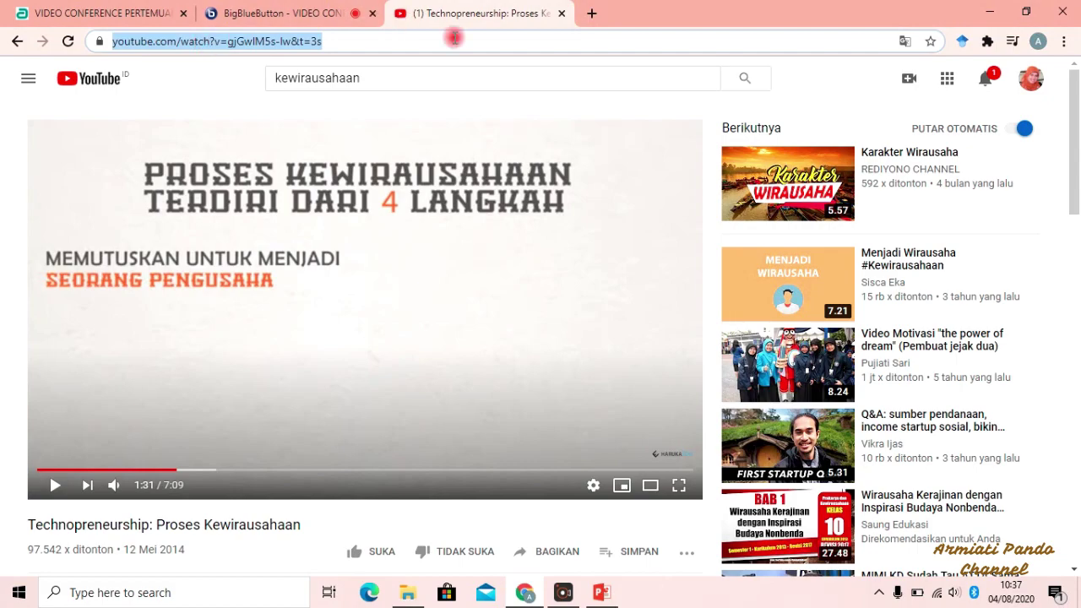
click(297, 14)
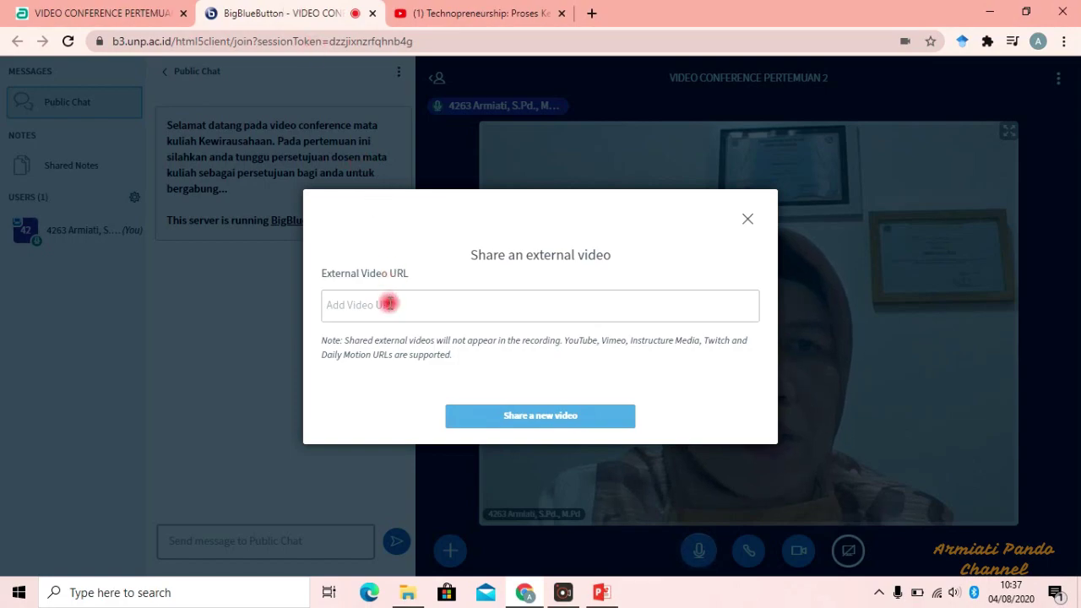
click(387, 304)
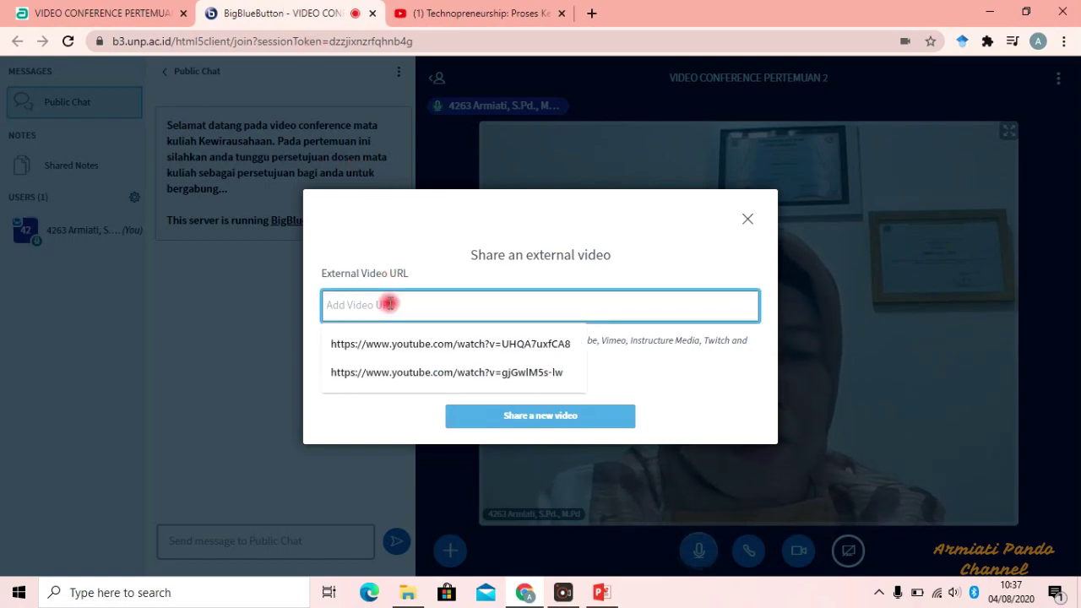
text(https://www.youtube.com/watch?v=gjGwlM5s-lw&t=3s)
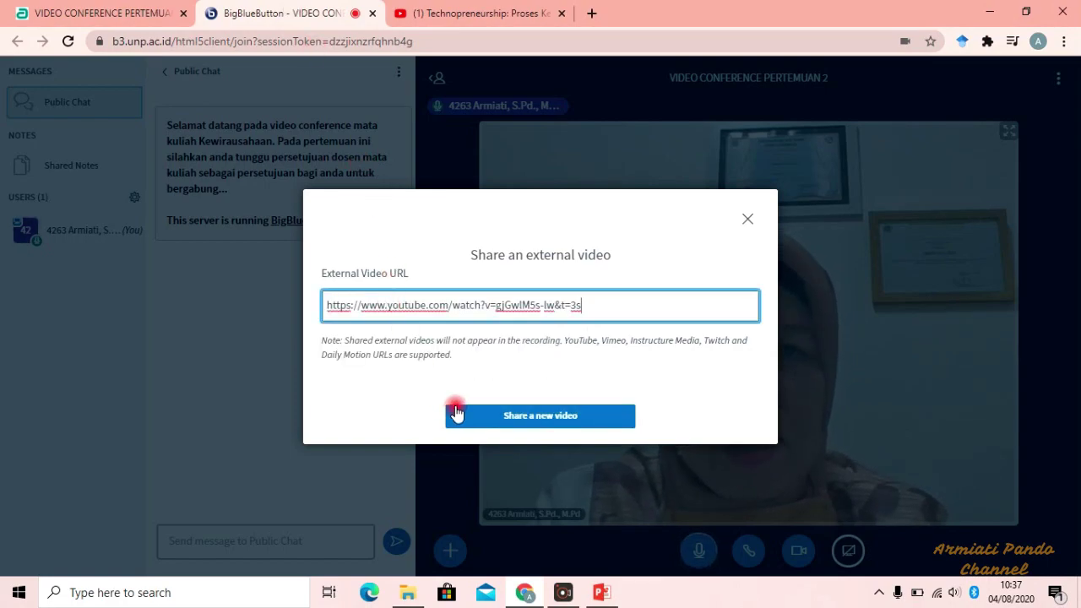
click(506, 420)
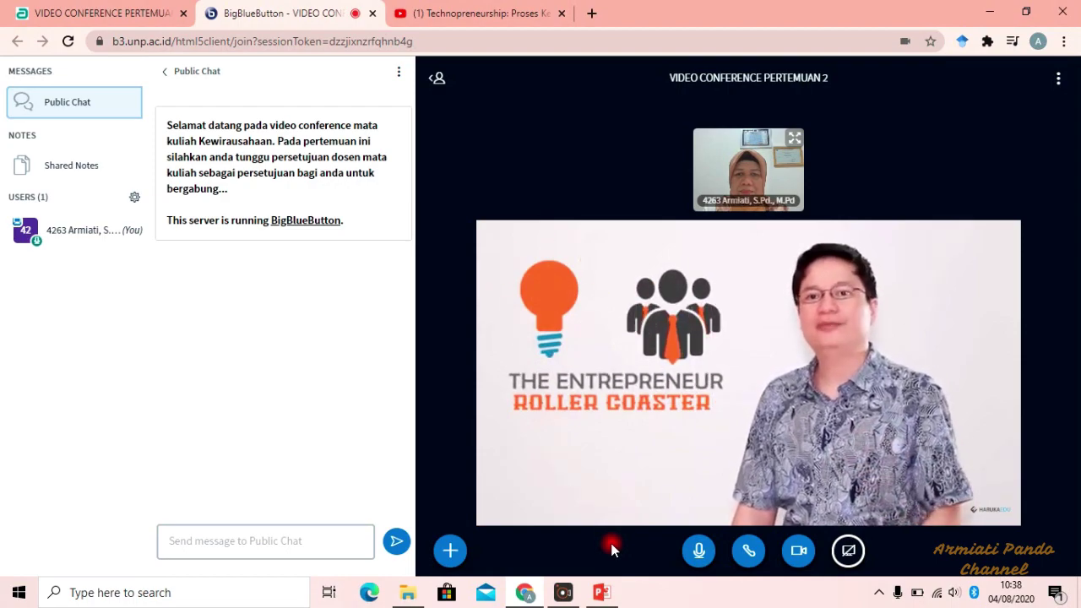
Pause the shared Technopreneurship video and stop sharing it in the conference
mouse_move(557, 511)
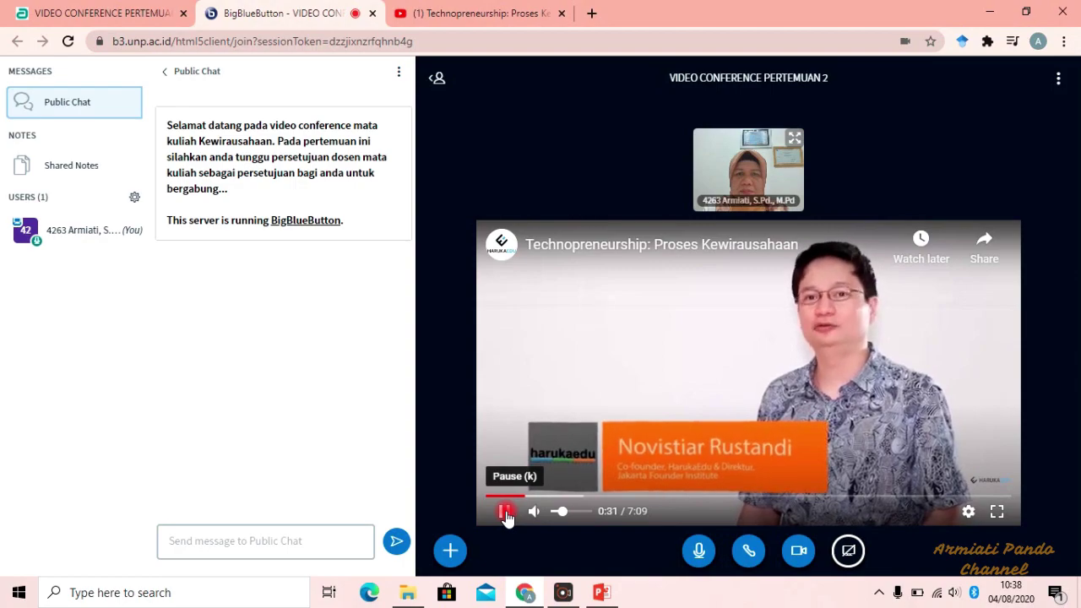
click(505, 511)
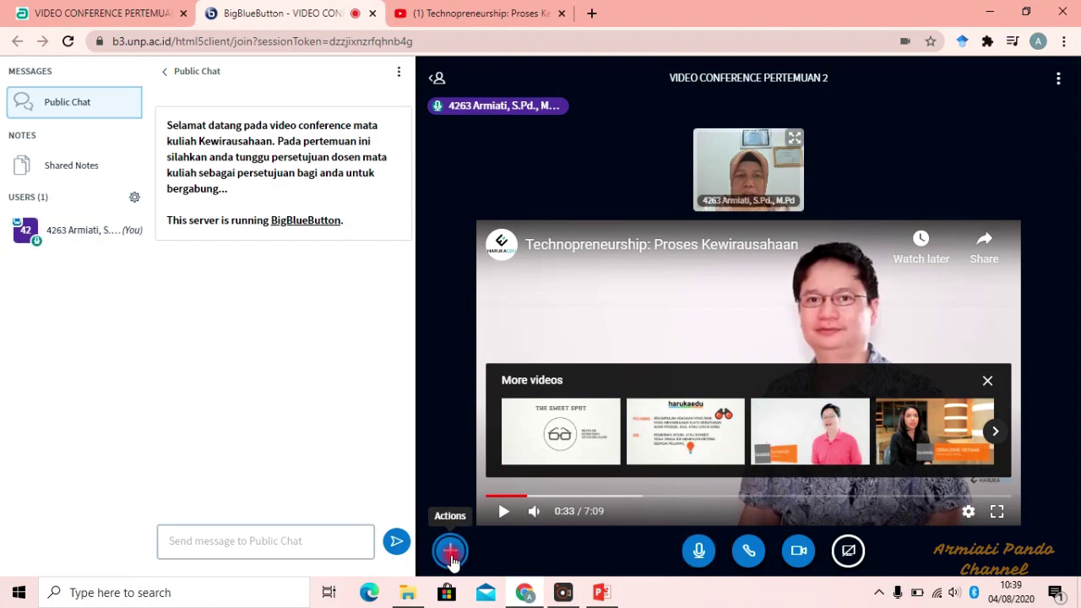
click(451, 552)
click(474, 506)
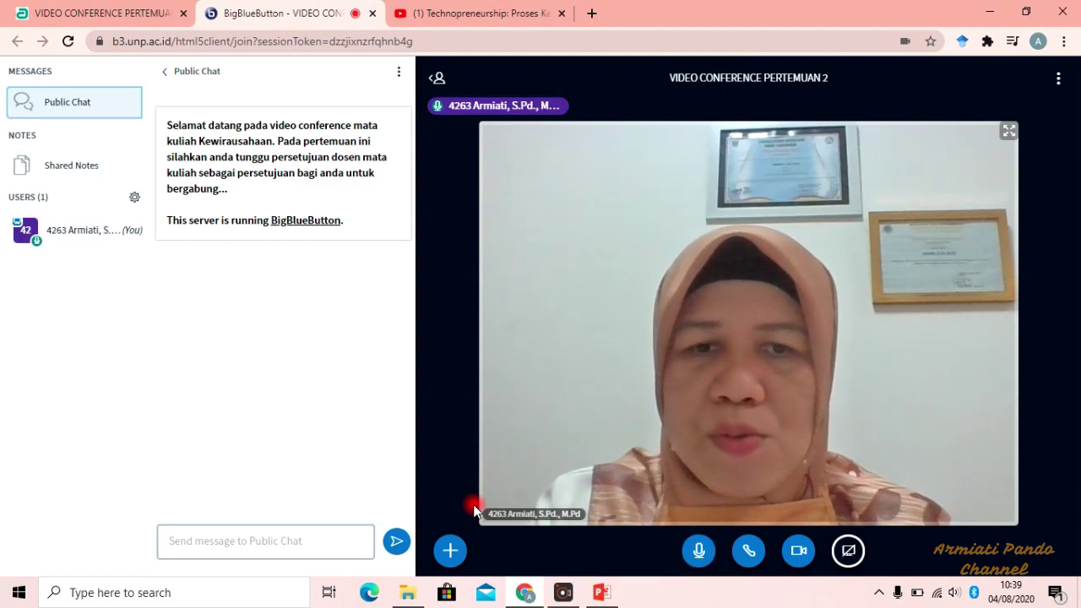
Send the message "Silahkan mengajukan pertanyaan..." to the public chat
click(226, 539)
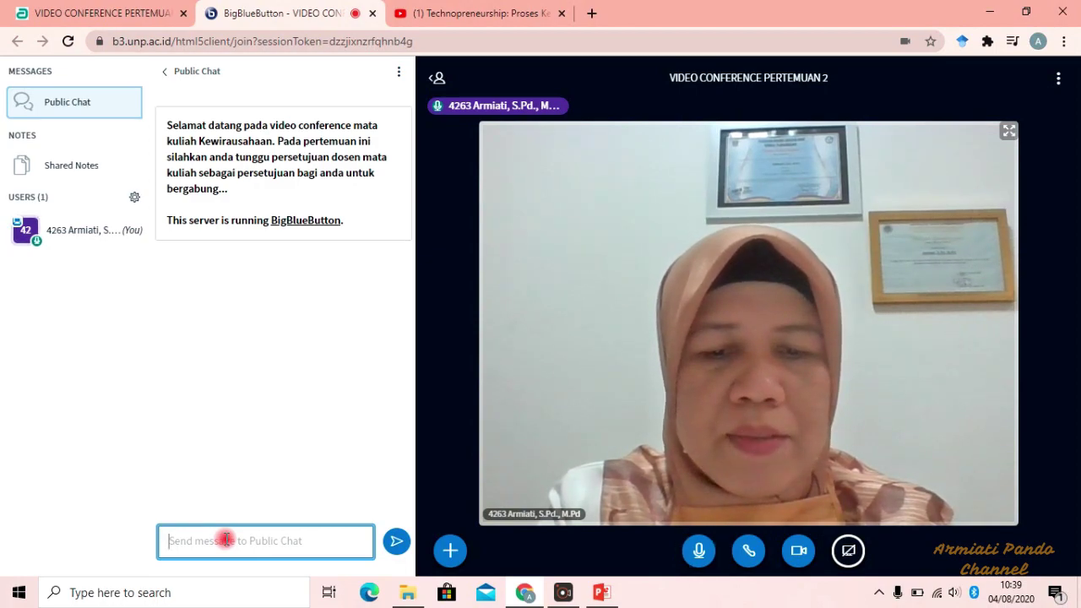
text(Silahkan me)
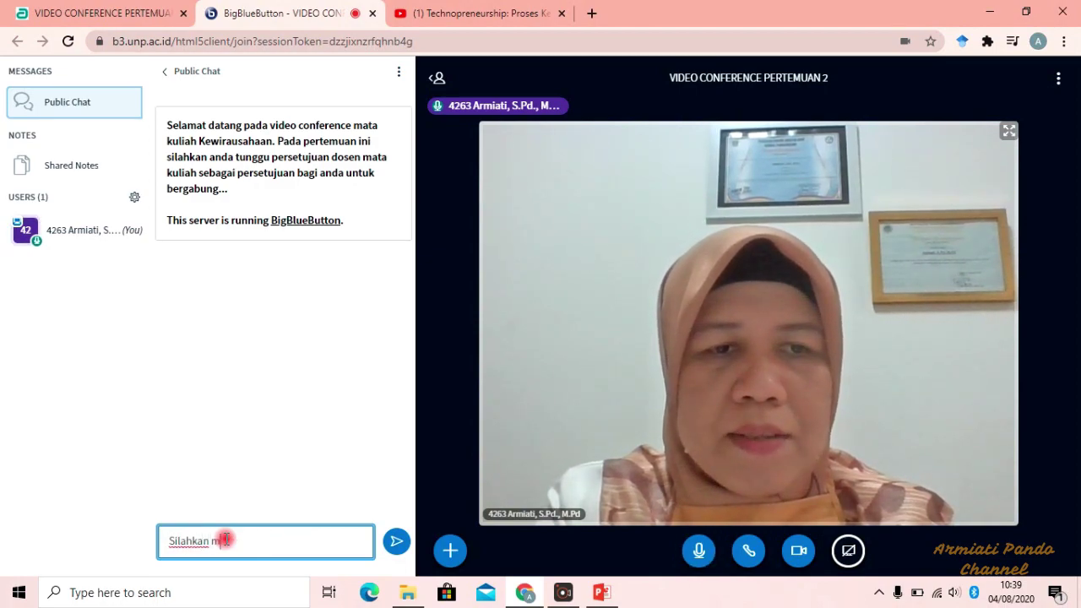
text(ngajukan pertanyaa)
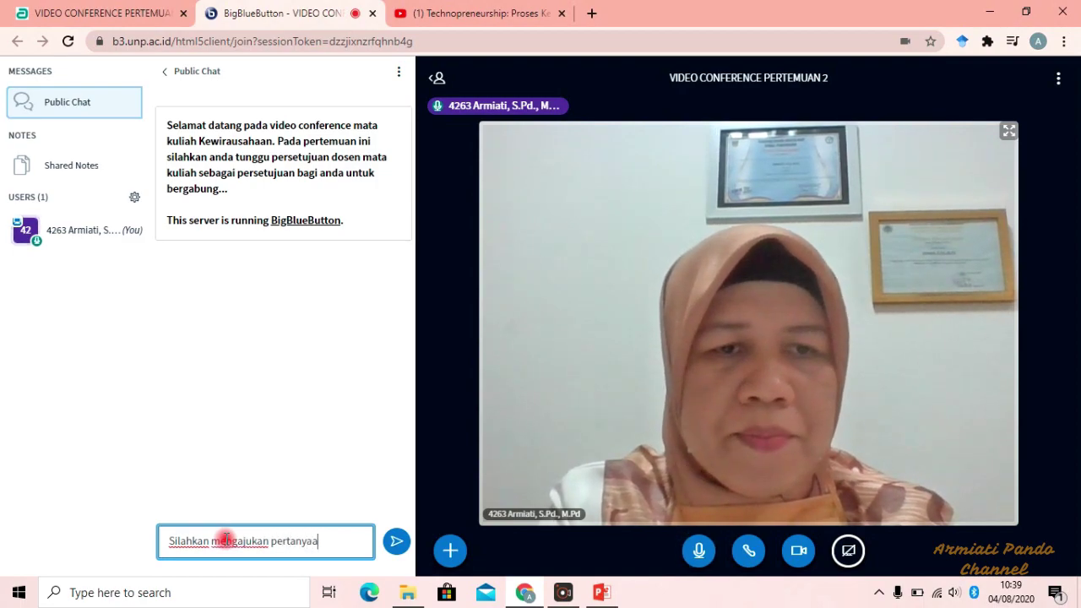
text(n...)
key(Return)
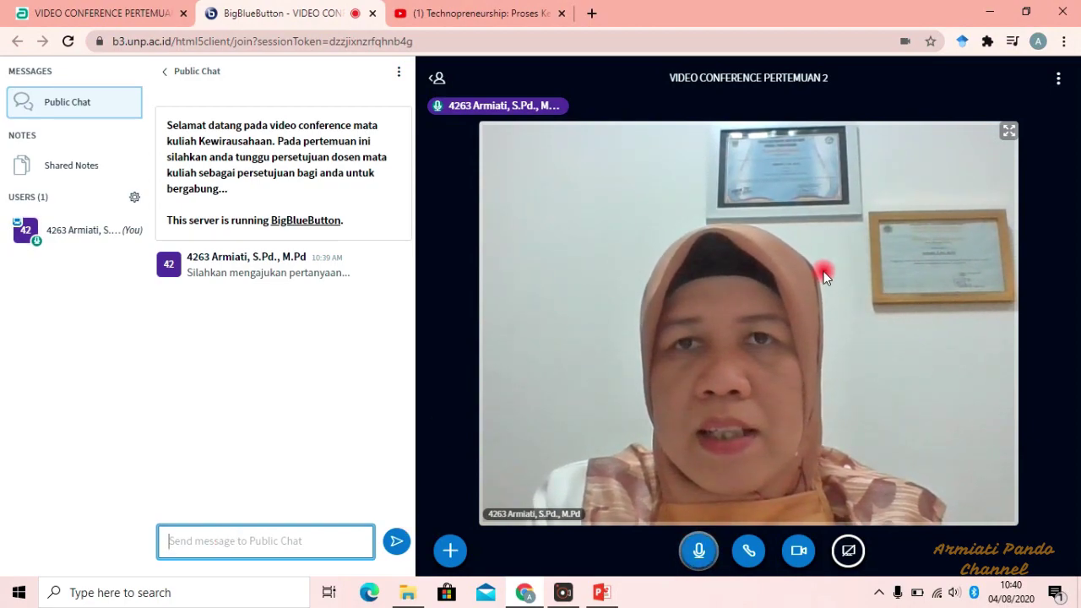
End the VIDEO CONFERENCE PERTEMUAN 2 meeting for everyone and leave the closed session
click(1060, 79)
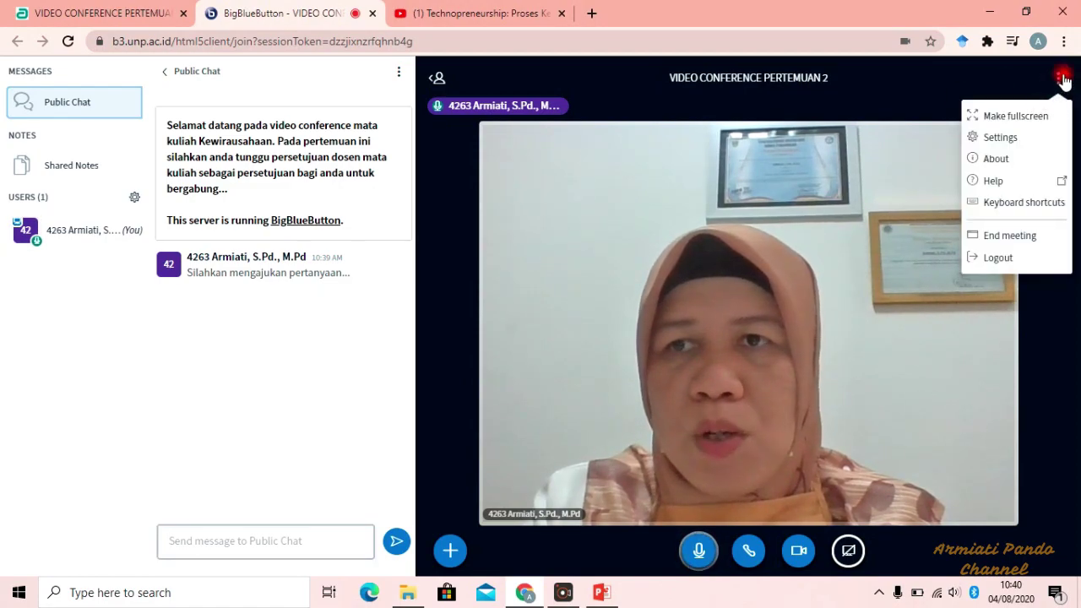
click(993, 242)
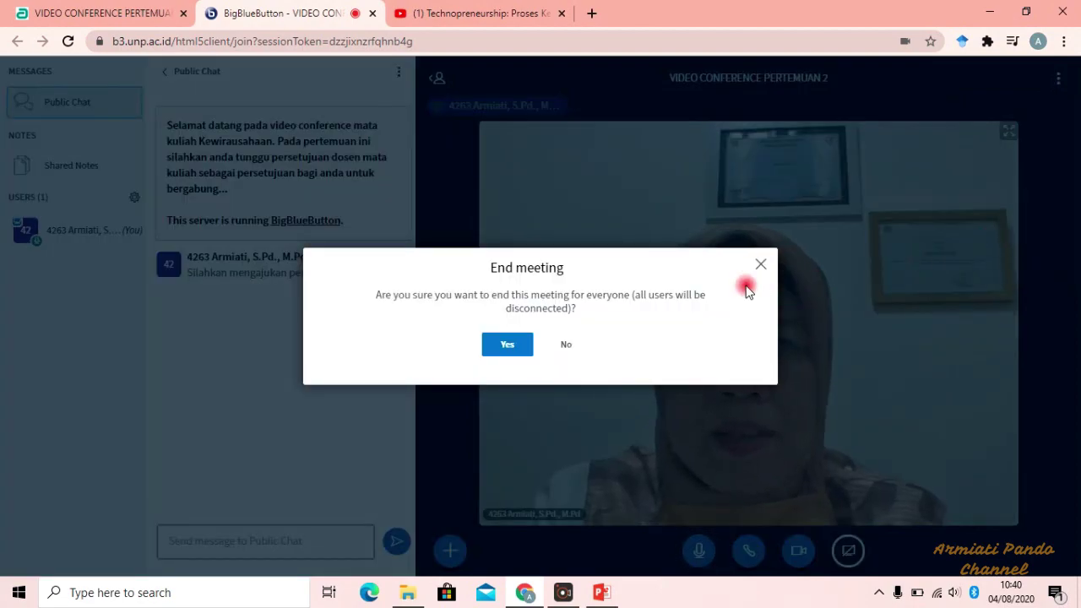
click(506, 346)
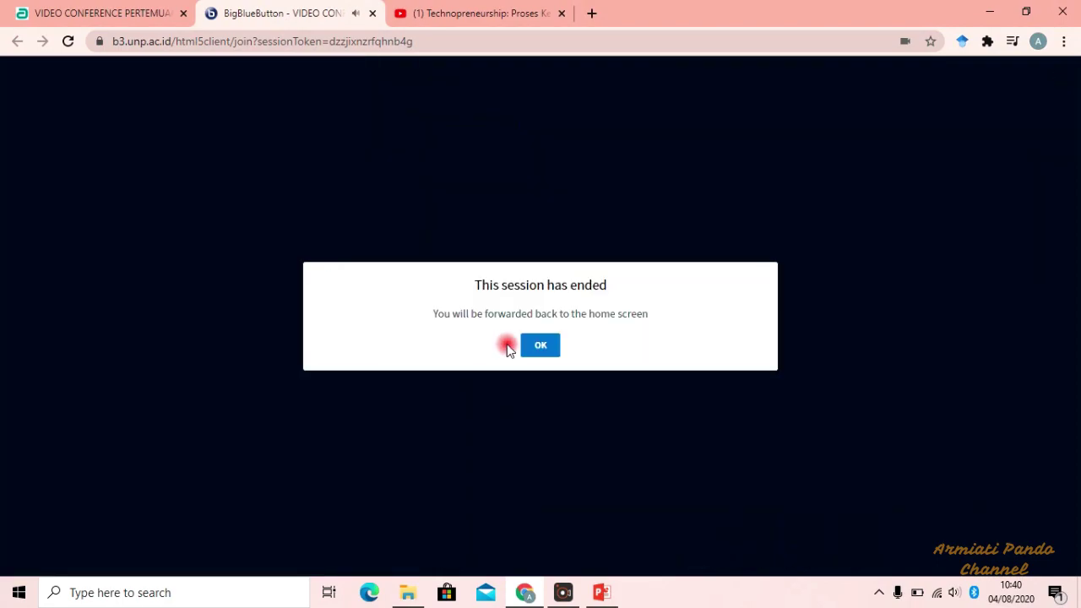
click(541, 347)
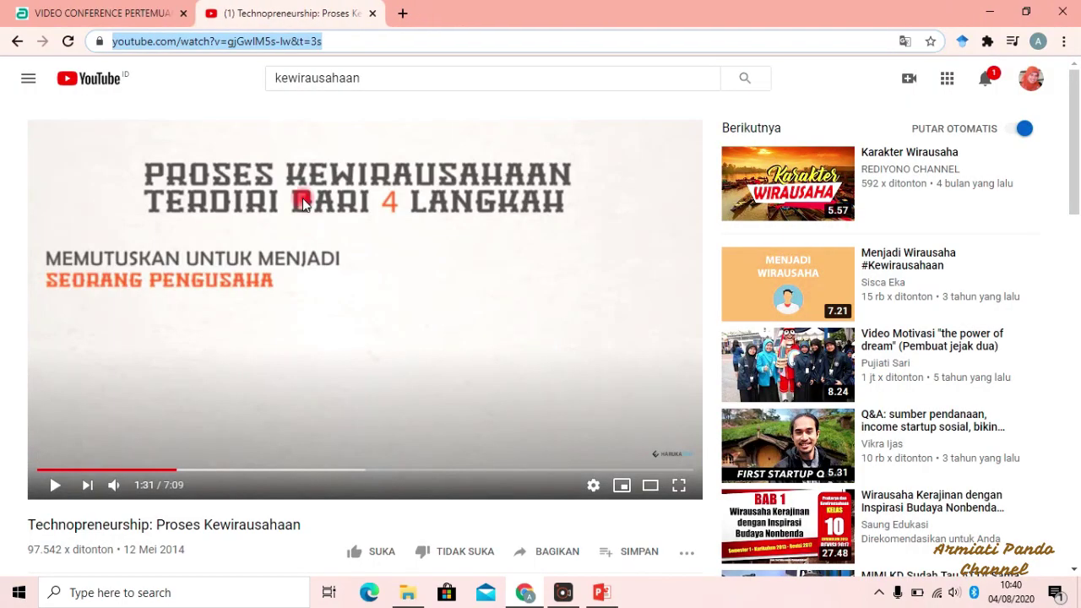
Return to the Kewirausahaan course page and look over the VIDEO CONFERENCE PERTEMUAN 2 activity above the PERTEMUAN 3 section
click(110, 21)
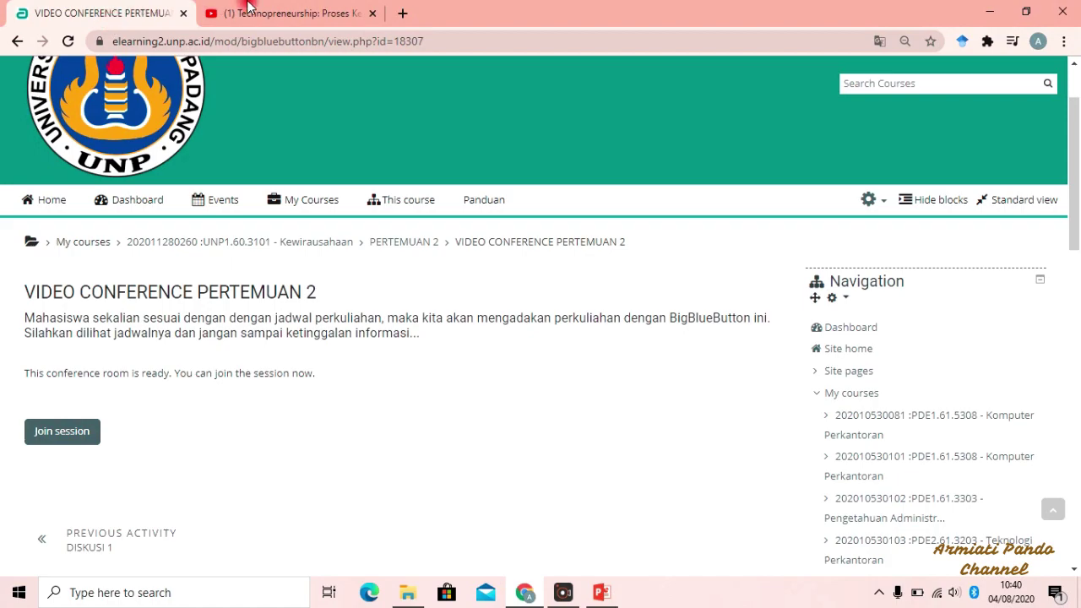
click(297, 245)
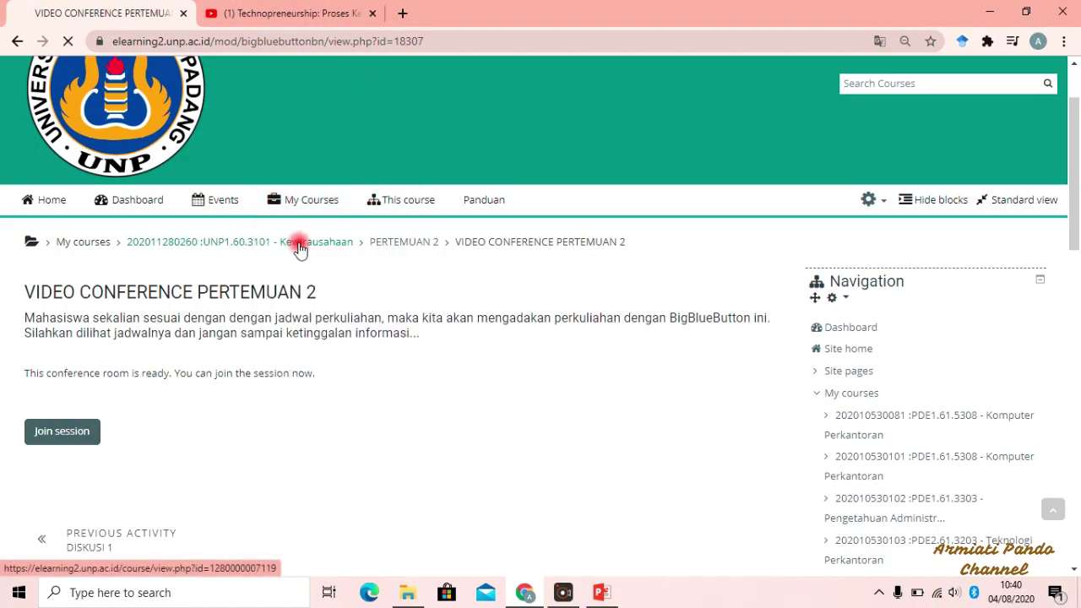
mouse_move(313, 295)
scroll(361, 410, down, 10)
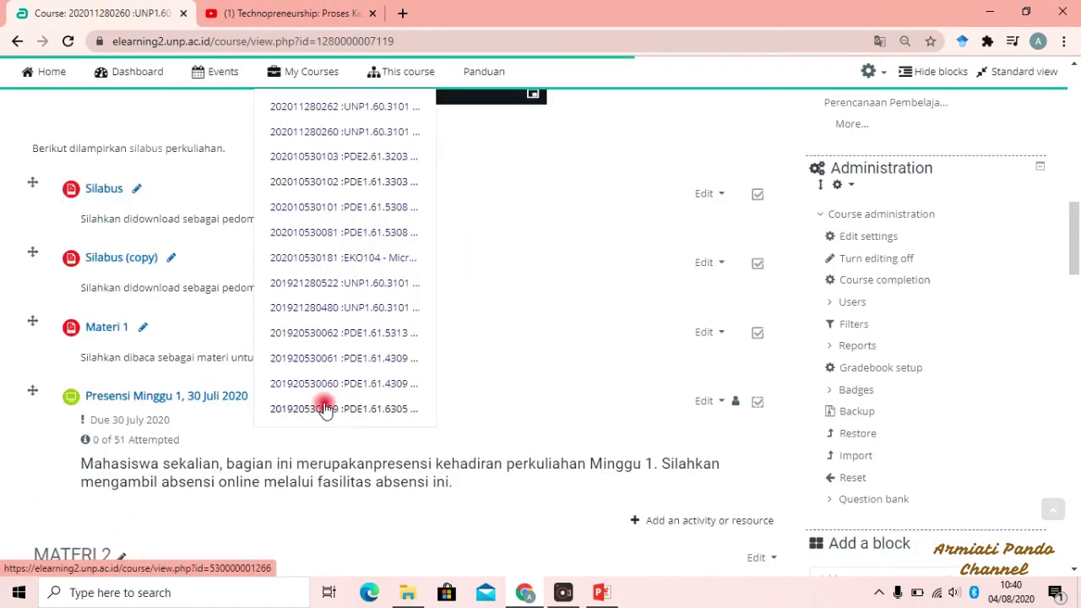
scroll(545, 365, down, 15)
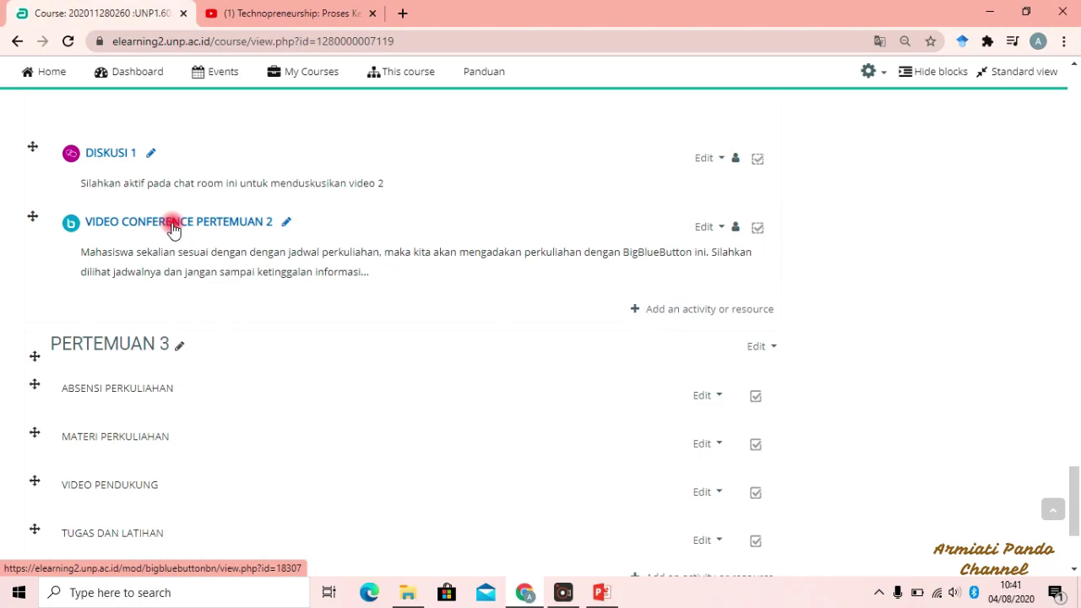
scroll(173, 228, up, 1)
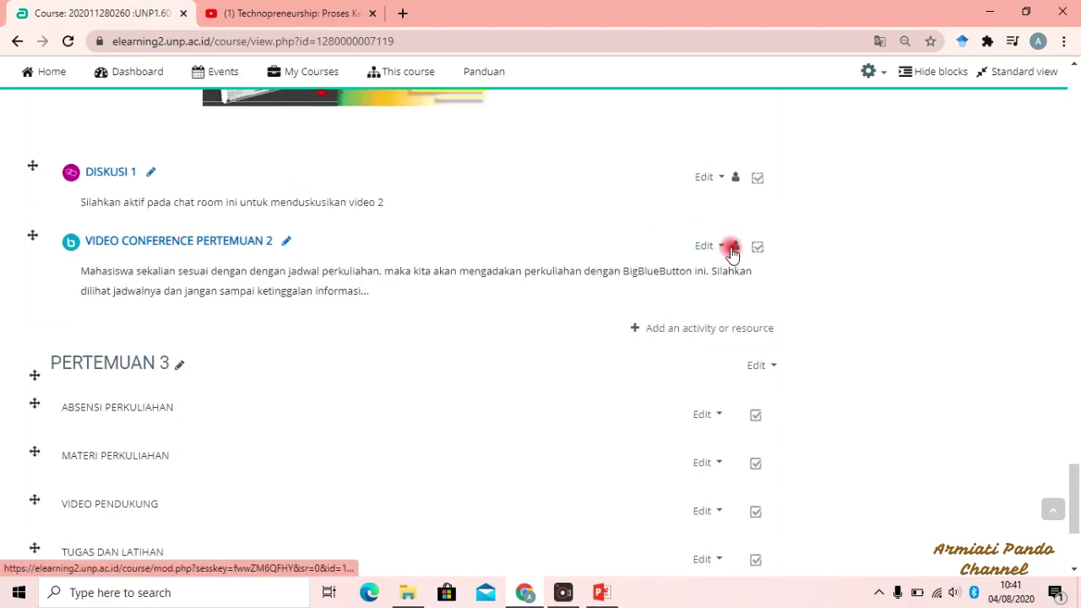
Log out of the e-learning site through the account options at the head of the course page
scroll(729, 244, up, 15)
scroll(865, 76, up, 10)
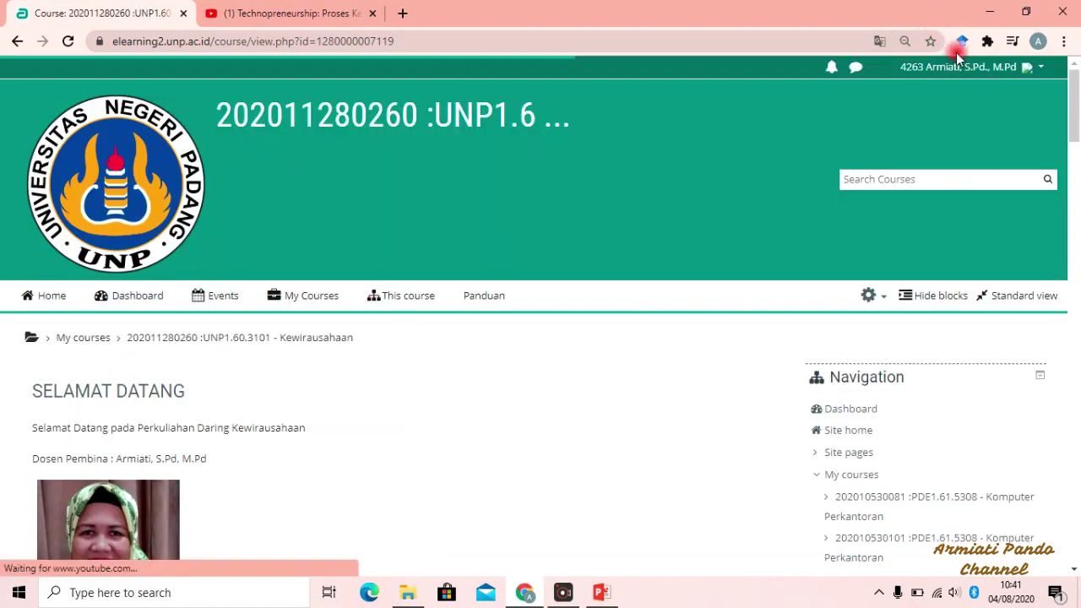
click(965, 66)
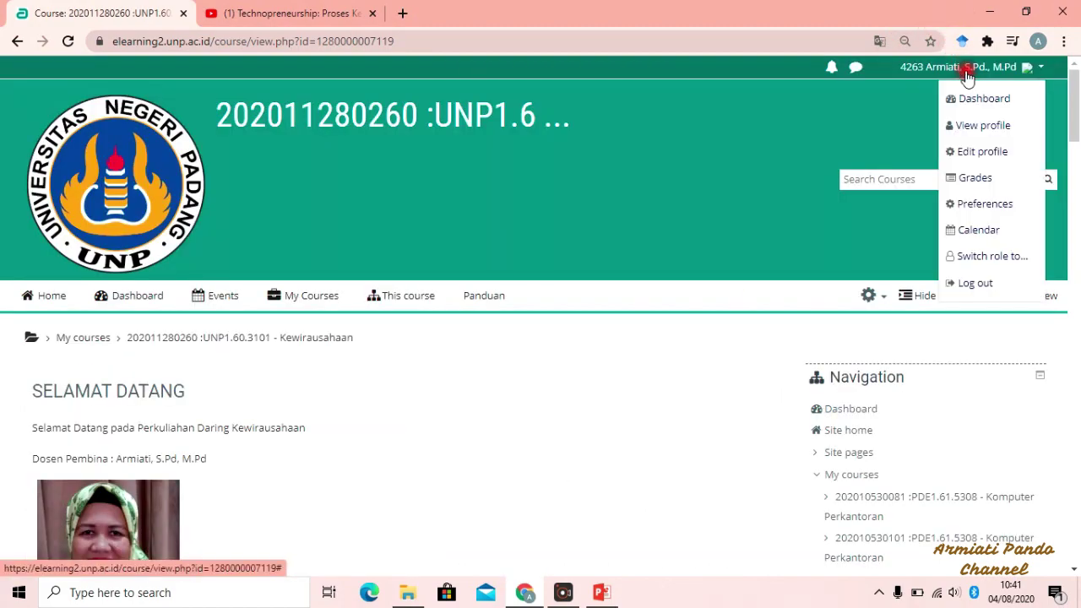
click(972, 284)
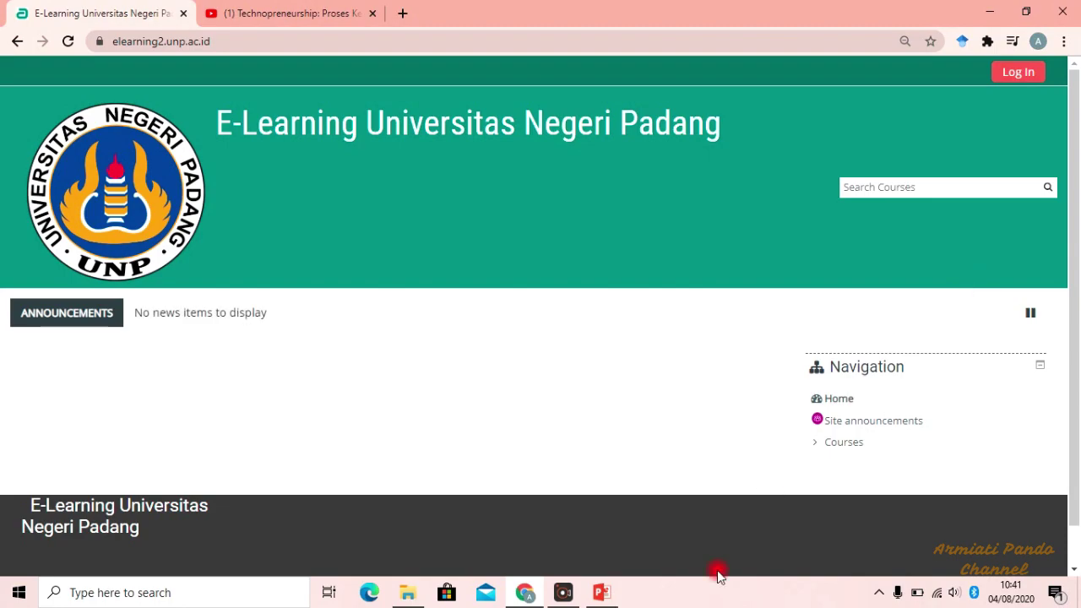
click(561, 593)
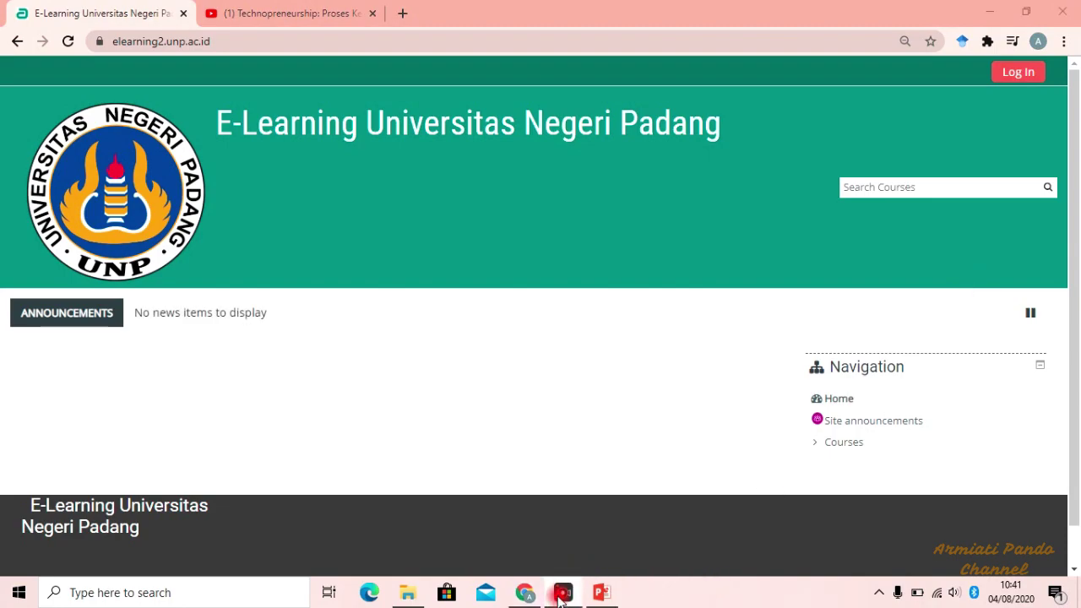